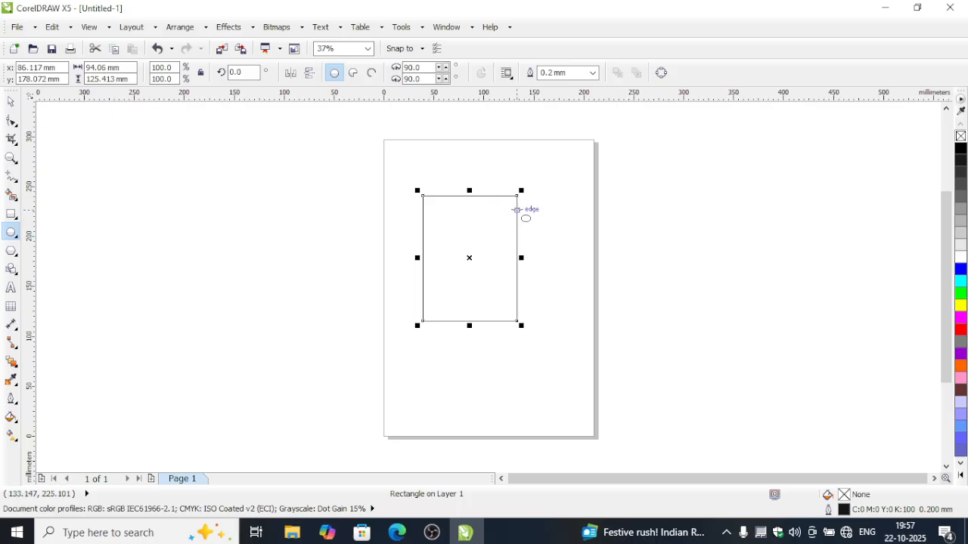
Step: Draw an ellipse about 27 mm by 36 mm over the upper part of the rectangle's right edge and copy it to the left edge
{"action": "left_click_drag", "start_coordinate": [506, 202], "coordinate": [517, 233]}
{"action": "left_click", "coordinate": [10, 100]}
{"action": "scroll", "coordinate": [527, 197], "scroll_direction": "up", "scroll_amount": 1}
{"action": "scroll", "coordinate": [527, 197], "scroll_direction": "up", "scroll_amount": 2}
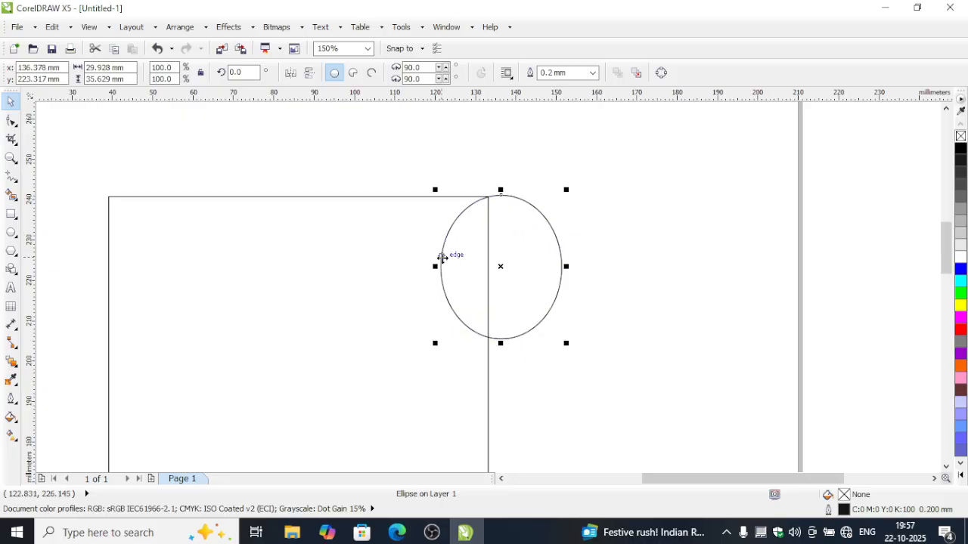
{"action": "left_click_drag", "start_coordinate": [441, 264], "coordinate": [448, 266]}
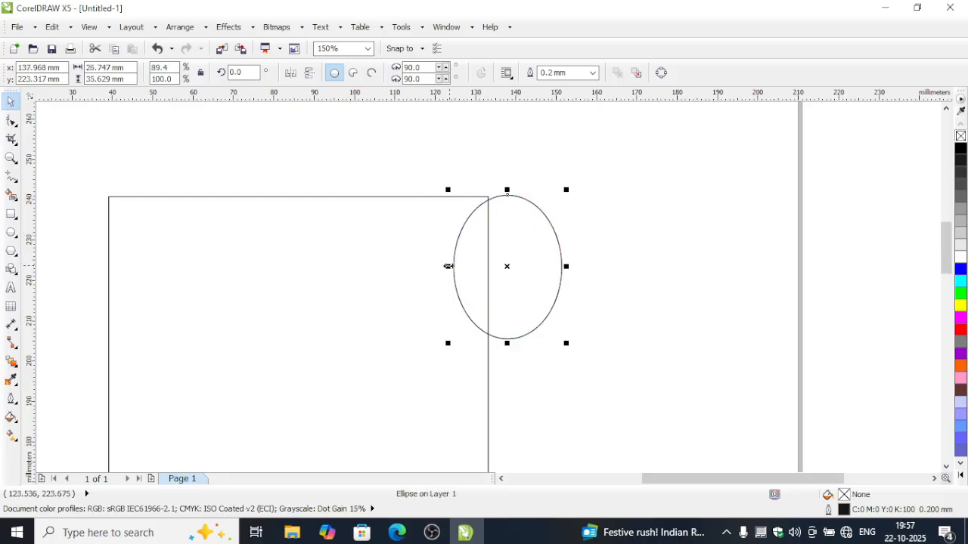
{"action": "left_click_drag", "start_coordinate": [512, 250], "coordinate": [100, 251]}
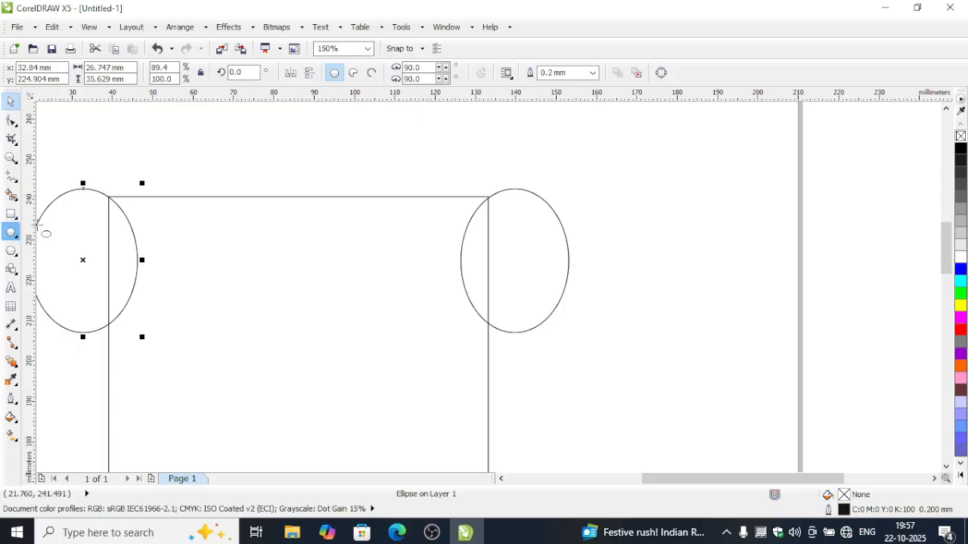
Step: Draw a neckline ellipse about 39 mm by 20 mm across the middle of the rectangle's top edge
{"action": "left_click", "coordinate": [11, 232]}
{"action": "left_click_drag", "start_coordinate": [219, 143], "coordinate": [375, 224]}
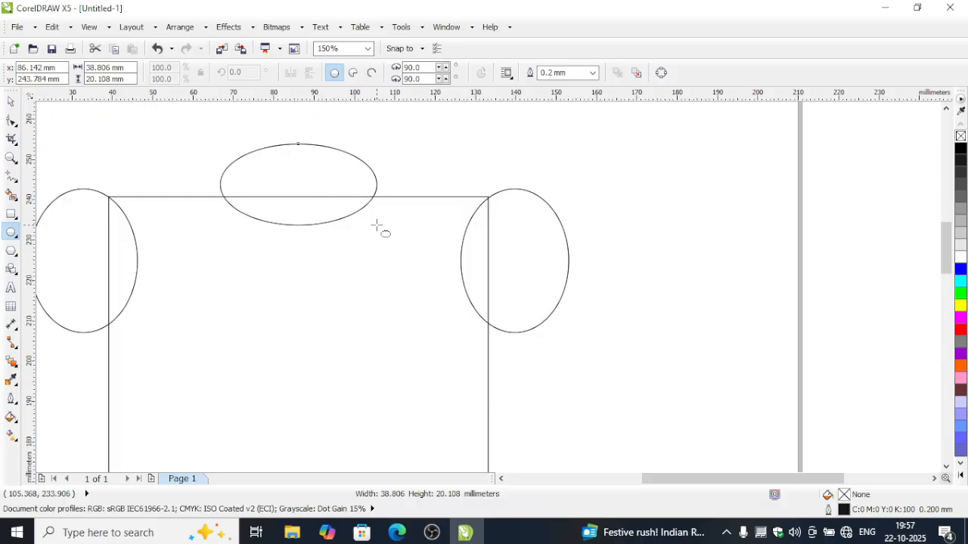
{"action": "scroll", "coordinate": [356, 268], "scroll_direction": "down", "scroll_amount": 1}
{"action": "scroll", "coordinate": [144, 202], "scroll_direction": "down", "scroll_amount": 1}
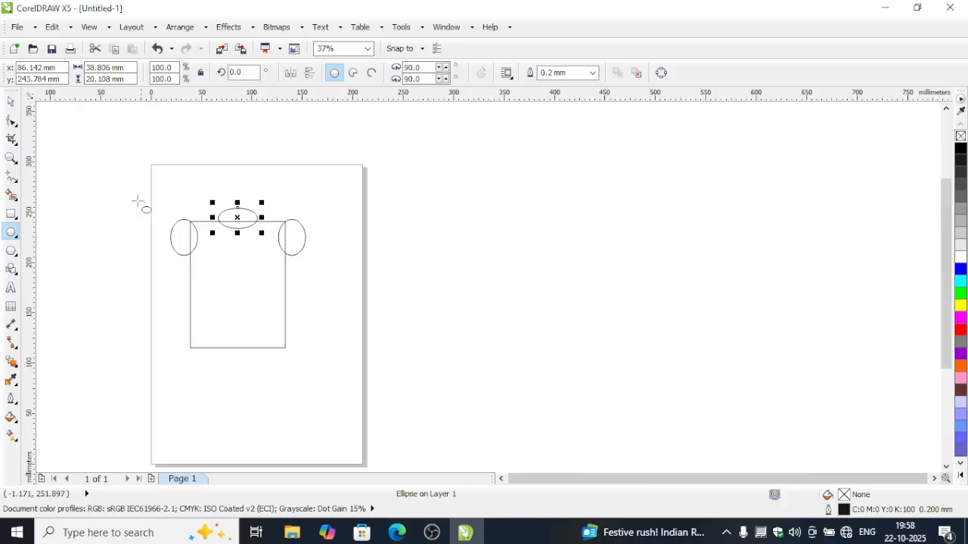
Step: Select the rectangle and all three ellipses, and trim the rectangle with the ellipses
{"action": "left_click", "coordinate": [10, 100]}
{"action": "left_click_drag", "start_coordinate": [134, 172], "coordinate": [223, 254]}
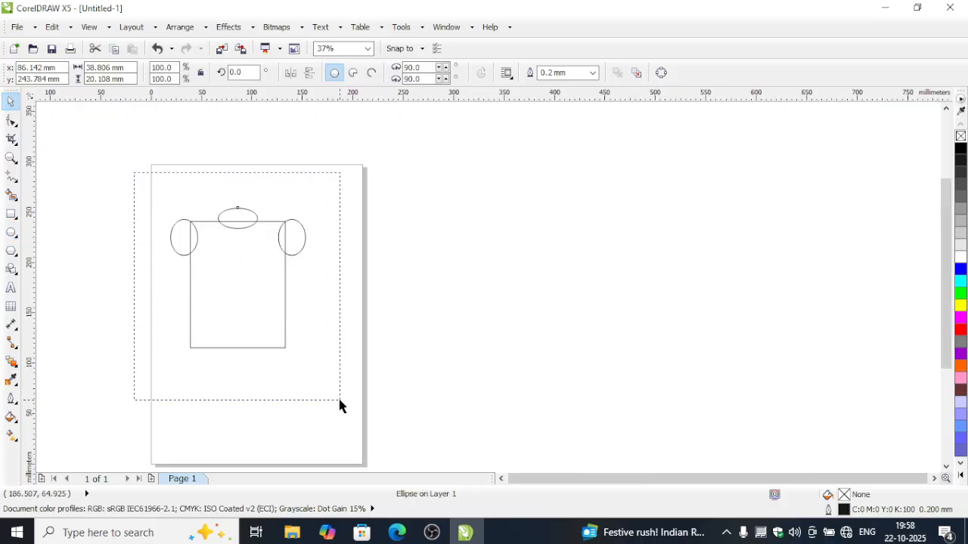
{"action": "left_click_drag", "start_coordinate": [340, 406], "coordinate": [343, 404]}
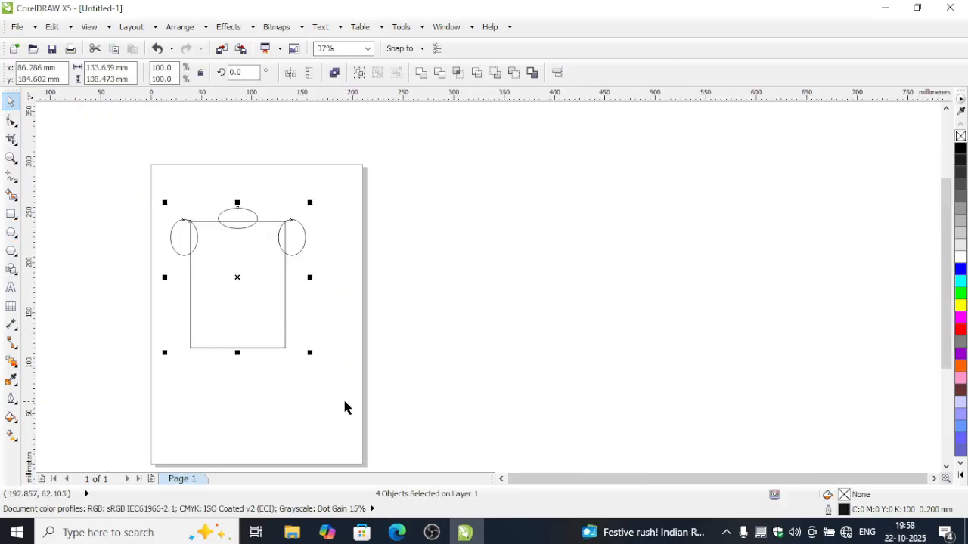
{"action": "left_click", "coordinate": [440, 73]}
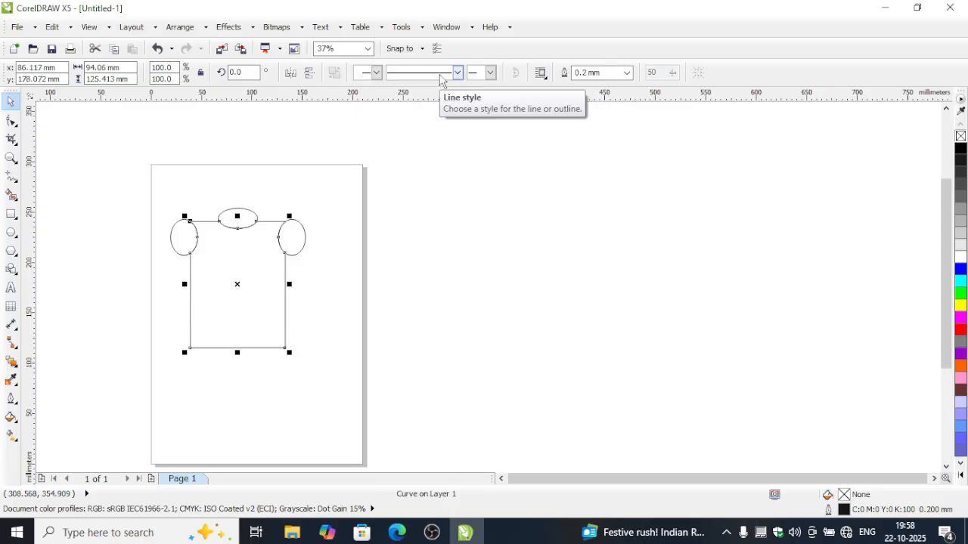
Step: Delete the neckline ellipse and both side ellipses, leaving only the trimmed shirt body
{"action": "left_click", "coordinate": [293, 210]}
{"action": "left_click", "coordinate": [246, 221]}
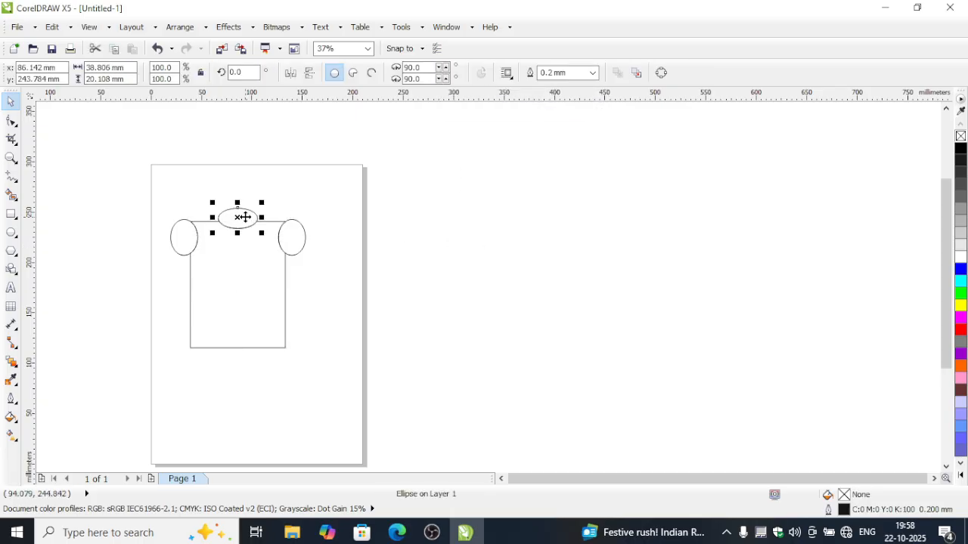
{"action": "key", "text": "Delete"}
{"action": "left_click", "coordinate": [298, 238]}
{"action": "key", "text": "Delete"}
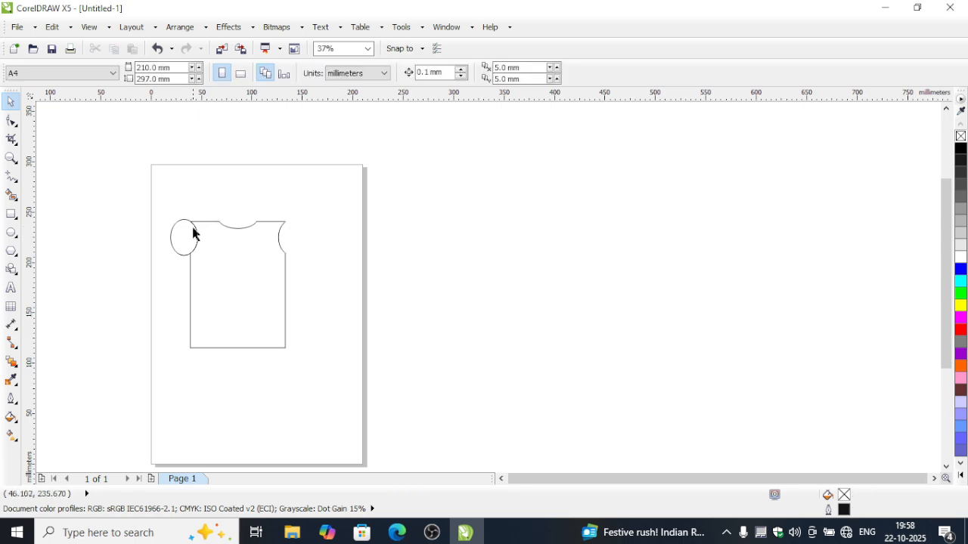
{"action": "left_click", "coordinate": [183, 239]}
{"action": "key", "text": "Delete"}
Step: Move the shirt body off the page onto the empty area at its right and fill it with red
{"action": "left_click_drag", "start_coordinate": [213, 264], "coordinate": [458, 256]}
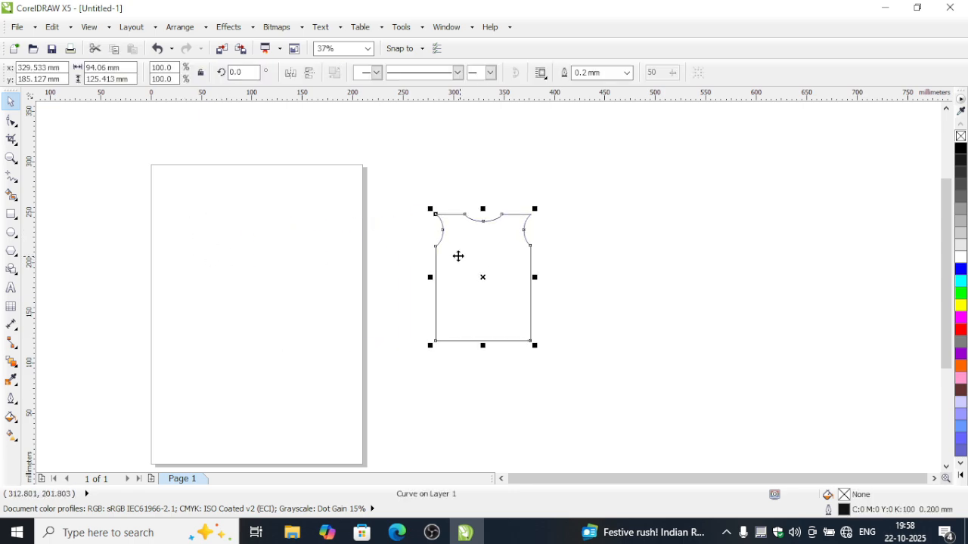
{"action": "left_click", "coordinate": [960, 329]}
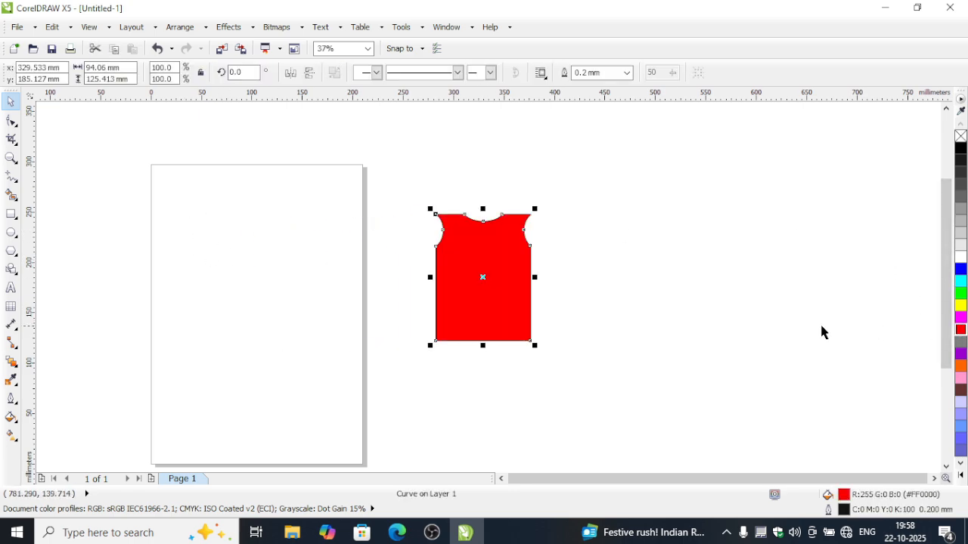
{"action": "scroll", "coordinate": [513, 316], "scroll_direction": "up", "scroll_amount": 2}
{"action": "scroll", "coordinate": [513, 316], "scroll_direction": "down", "scroll_amount": 2}
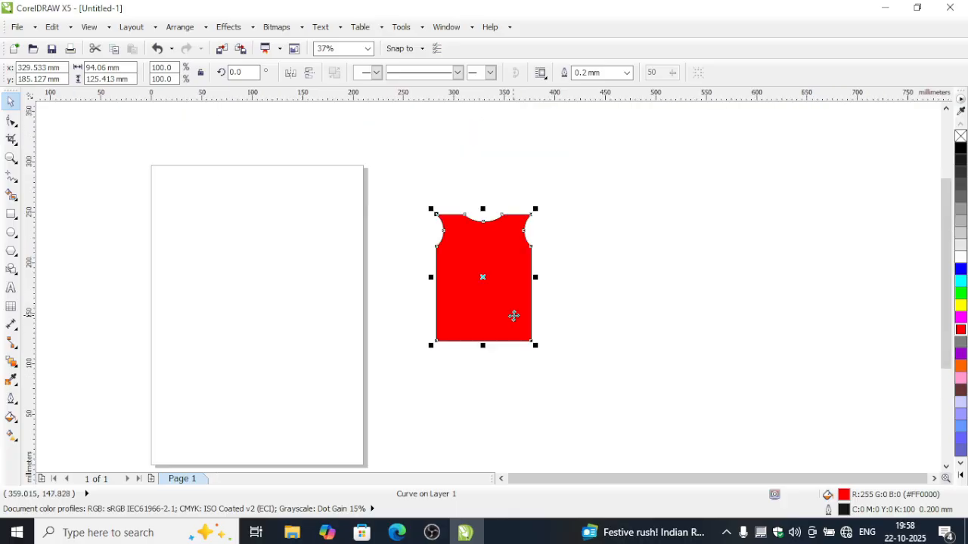
Step: Convert the shirt body's bottom edge to a curve and bow it downward into a rounded hem
{"action": "scroll", "coordinate": [512, 326], "scroll_direction": "up", "scroll_amount": 2}
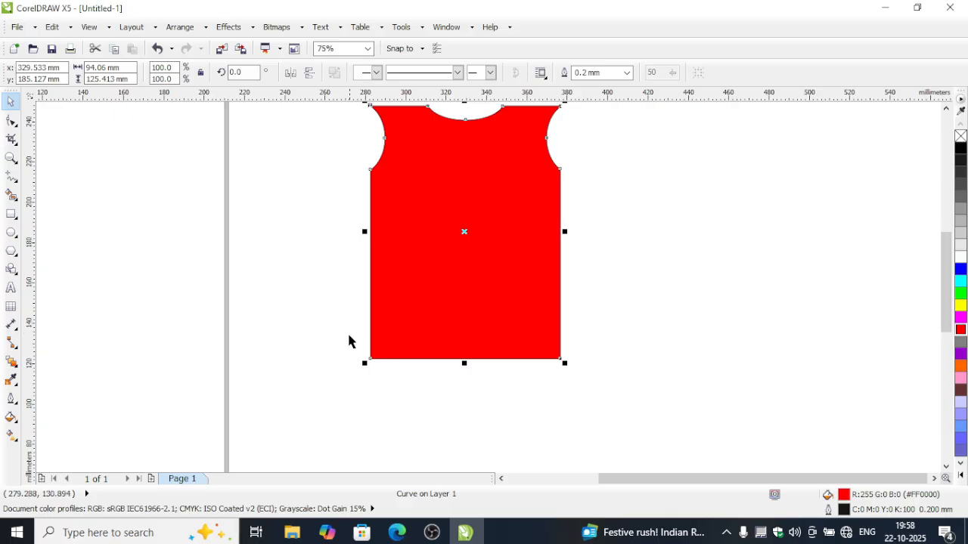
{"action": "left_click", "coordinate": [12, 121]}
{"action": "left_click", "coordinate": [456, 359]}
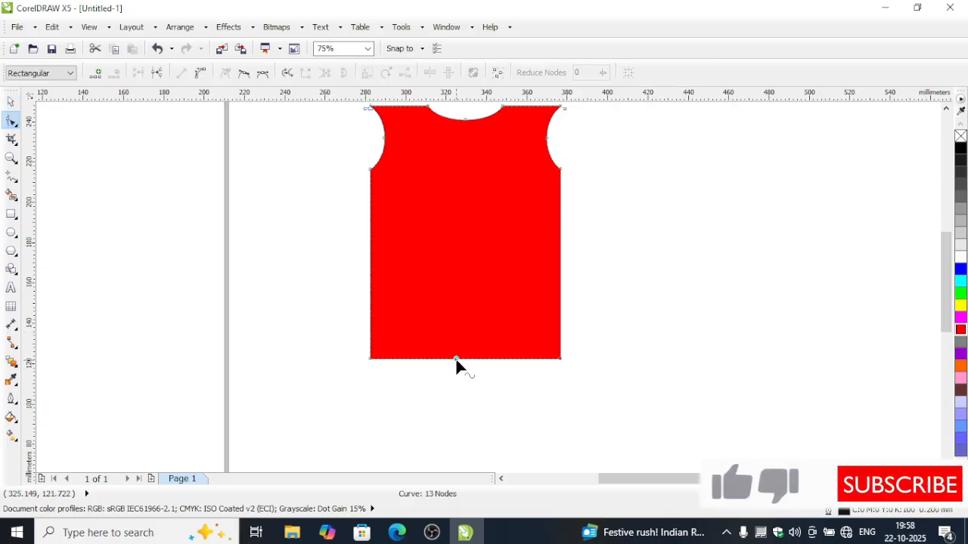
{"action": "left_click_drag", "start_coordinate": [454, 356], "coordinate": [455, 359]}
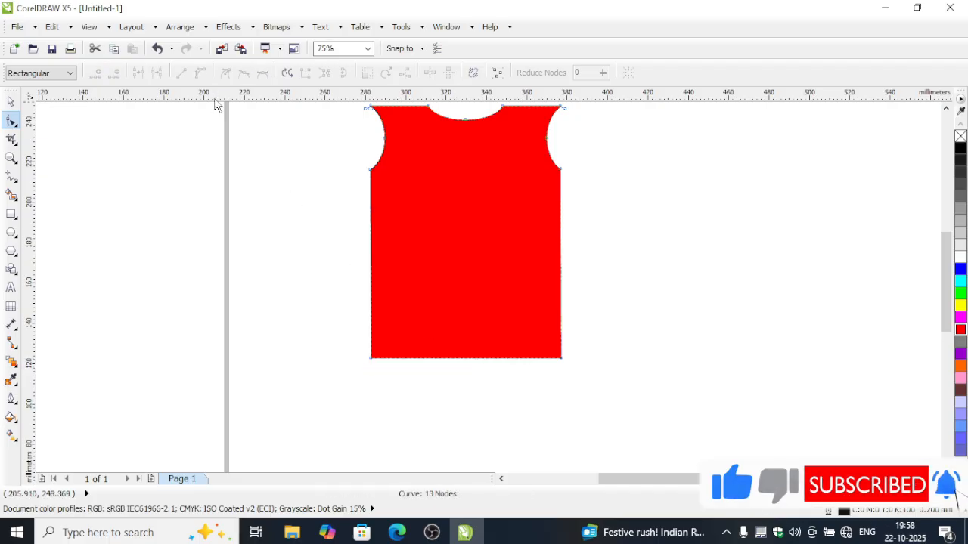
{"action": "left_click", "coordinate": [461, 358]}
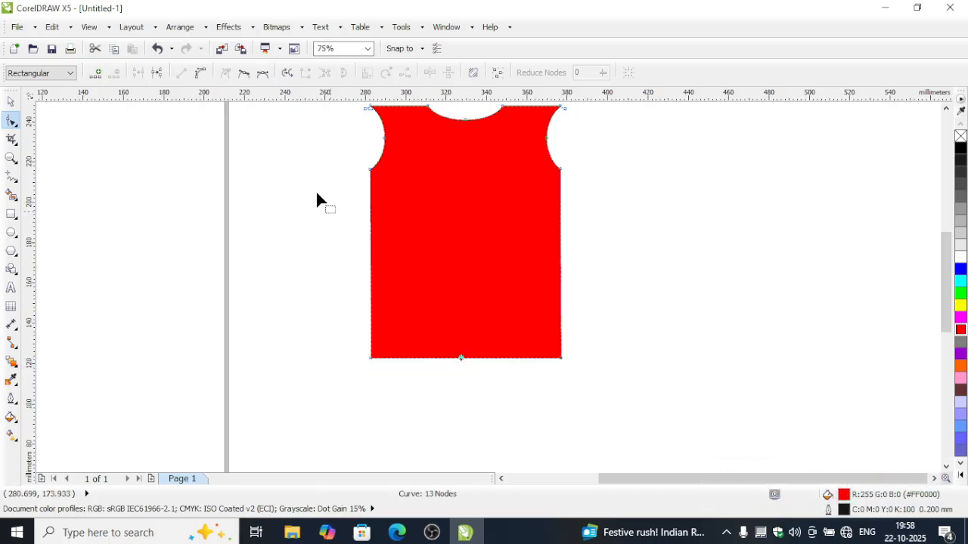
{"action": "left_click", "coordinate": [200, 72]}
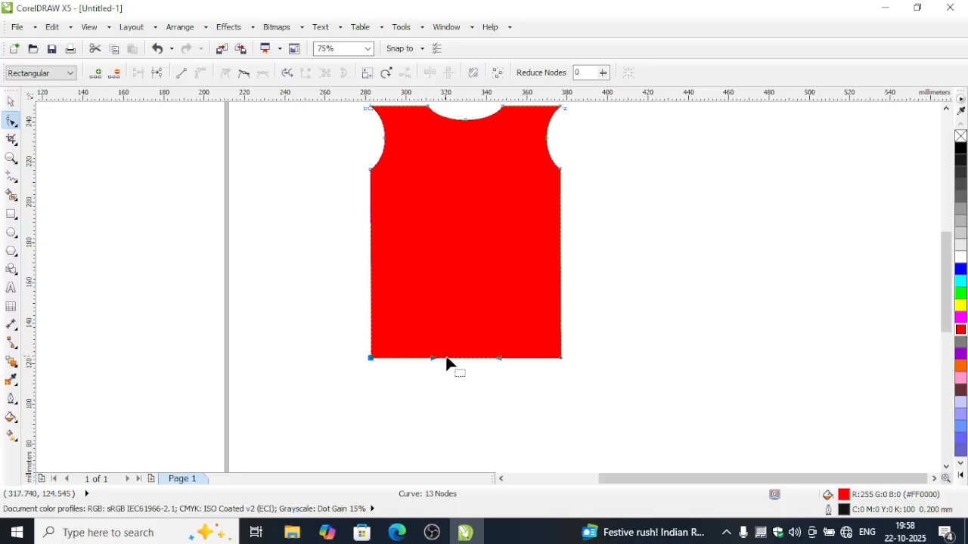
{"action": "left_click_drag", "start_coordinate": [446, 360], "coordinate": [455, 375]}
{"action": "key", "text": "space"}
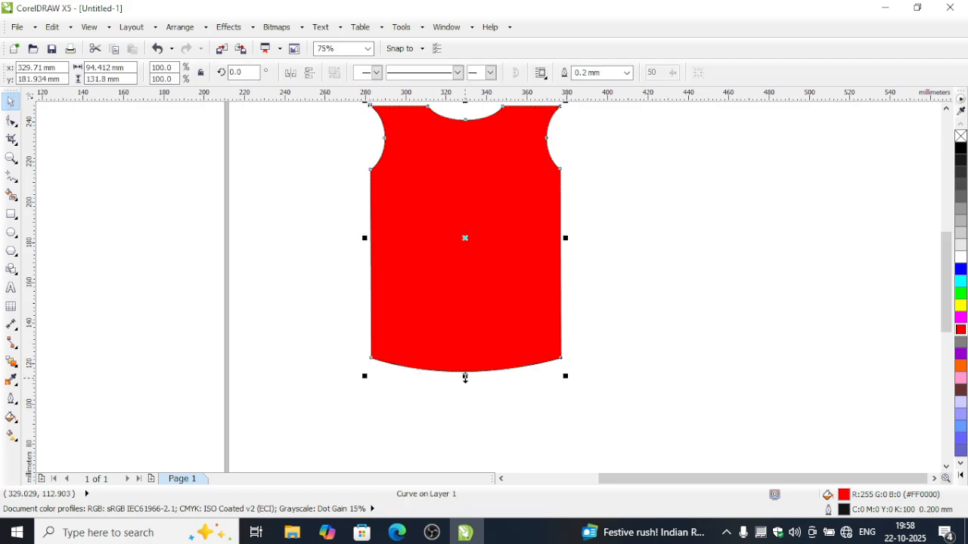
{"action": "mouse_move", "coordinate": [465, 376]}
{"action": "left_mouse_down"}
{"action": "mouse_move", "coordinate": [467, 360]}
{"action": "mouse_move", "coordinate": [465, 375]}
{"action": "left_mouse_up"}
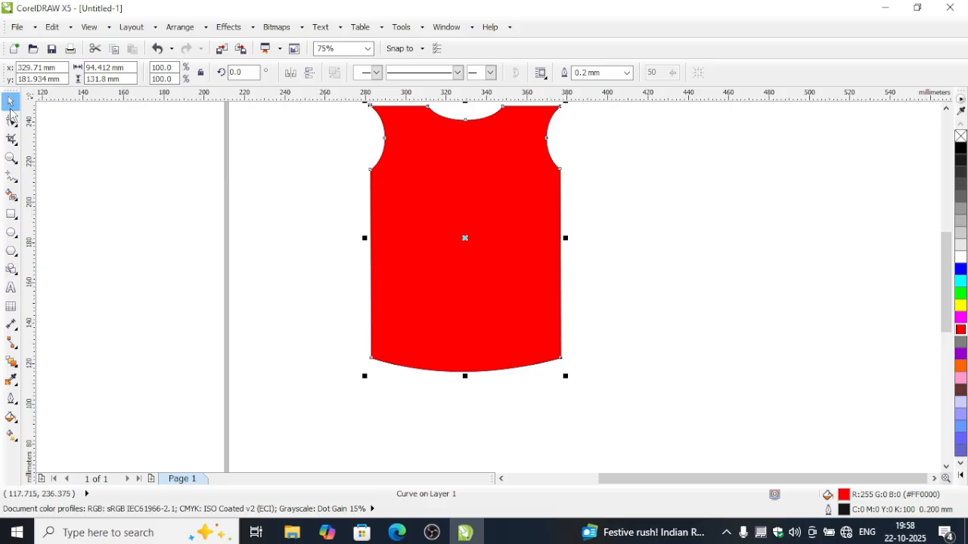
{"action": "left_click", "coordinate": [650, 124]}
Step: Draw a sleeve rectangle about 48 mm by 31 mm at the right armhole and skew its outer end downward, aligned with the armhole
{"action": "left_click", "coordinate": [946, 111]}
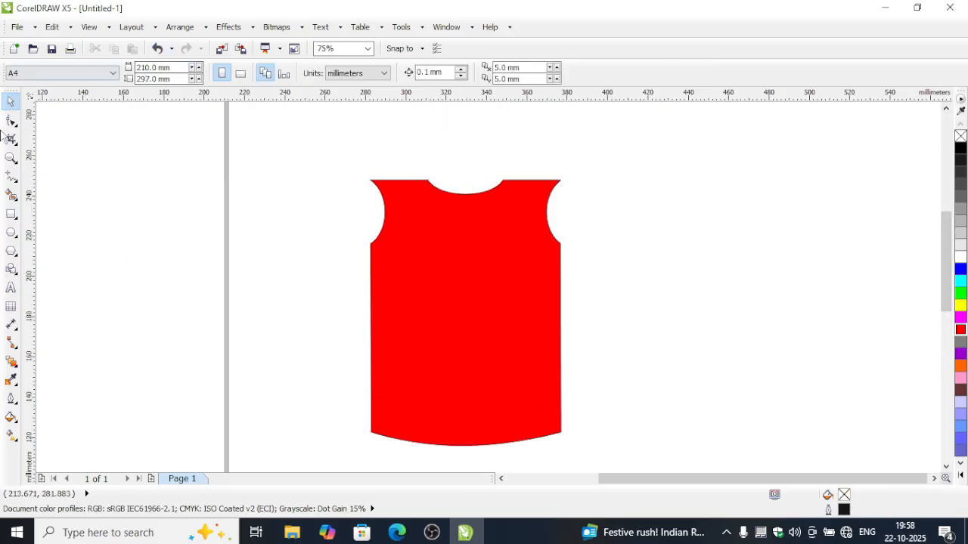
{"action": "left_click", "coordinate": [11, 214]}
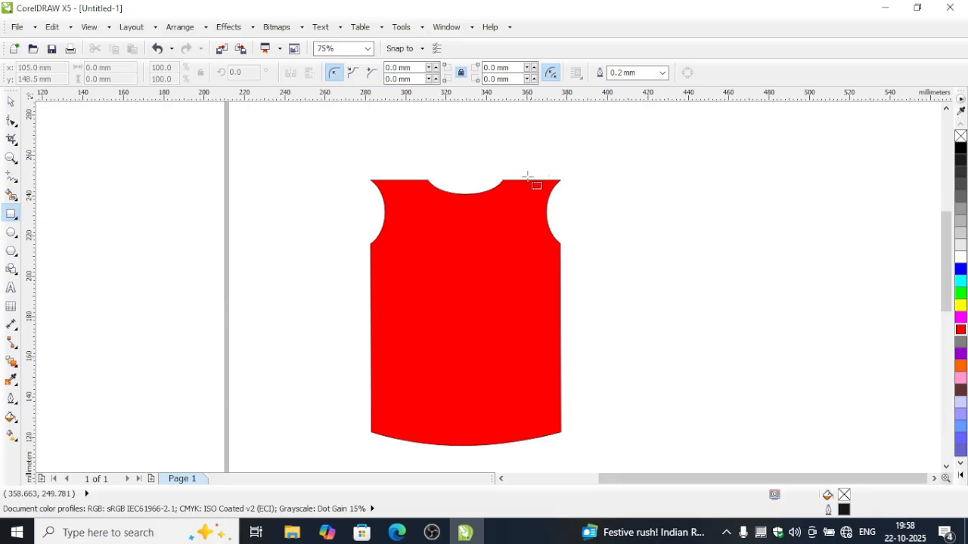
{"action": "left_click_drag", "start_coordinate": [551, 180], "coordinate": [648, 242]}
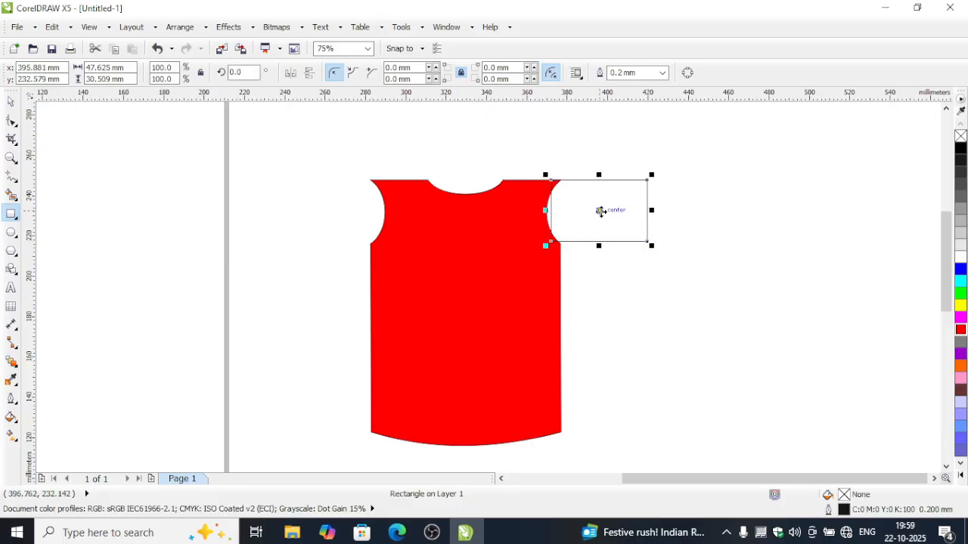
{"action": "left_click", "coordinate": [601, 211]}
{"action": "left_click_drag", "start_coordinate": [652, 211], "coordinate": [610, 291]}
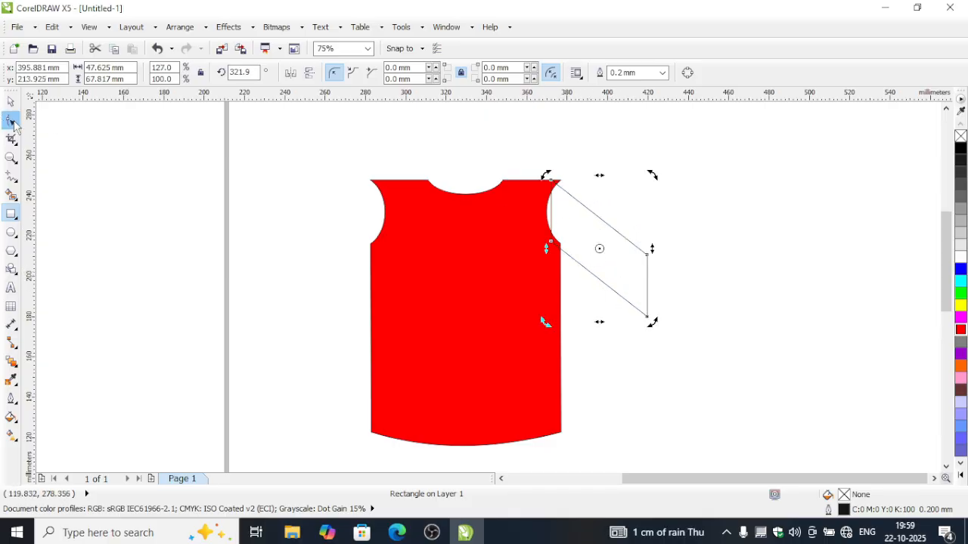
{"action": "left_click", "coordinate": [11, 100]}
{"action": "left_click_drag", "start_coordinate": [570, 212], "coordinate": [562, 209]}
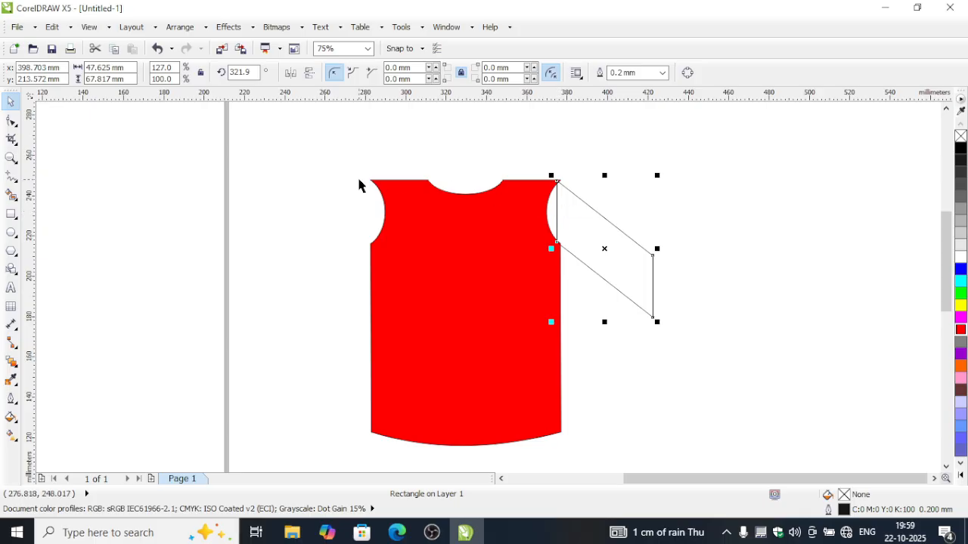
Step: Convert the sleeve to curves and bow its inner edge inward to follow the right armhole
{"action": "key", "text": "ctrl+q"}
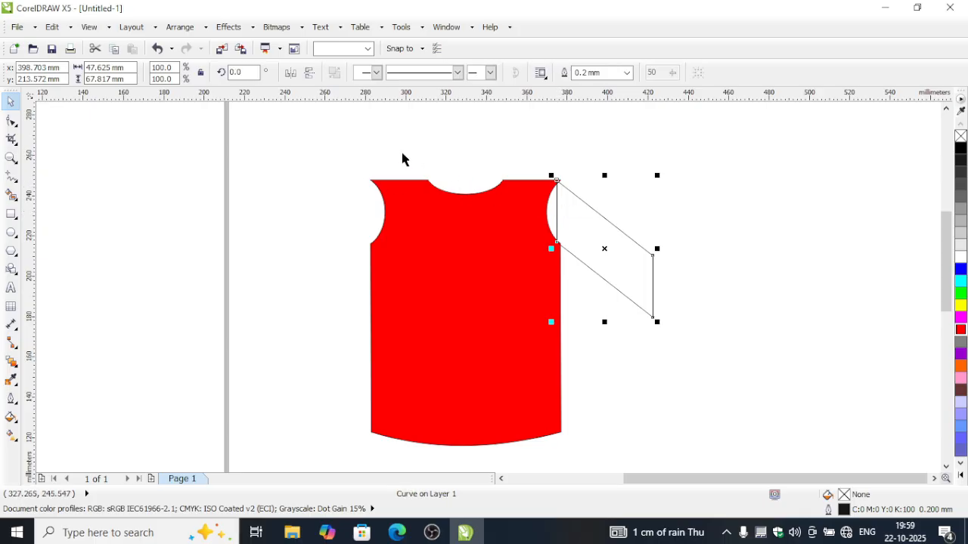
{"action": "left_click", "coordinate": [11, 121]}
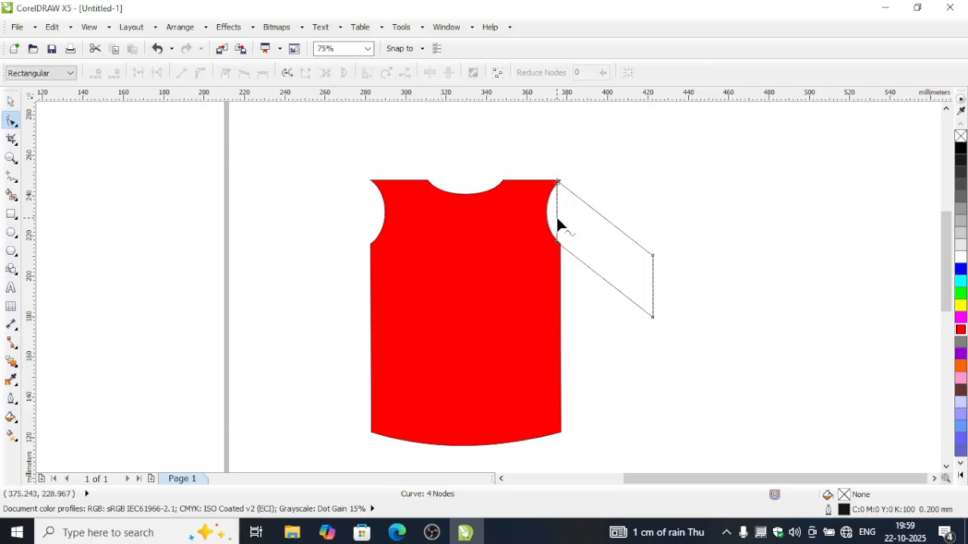
{"action": "left_click", "coordinate": [557, 216]}
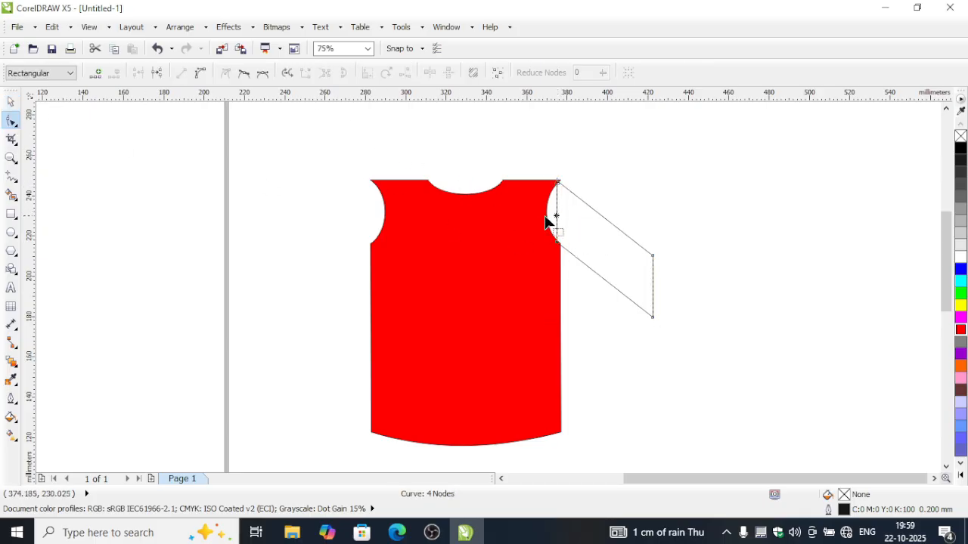
{"action": "left_click", "coordinate": [200, 73]}
{"action": "left_click_drag", "start_coordinate": [557, 215], "coordinate": [549, 216]}
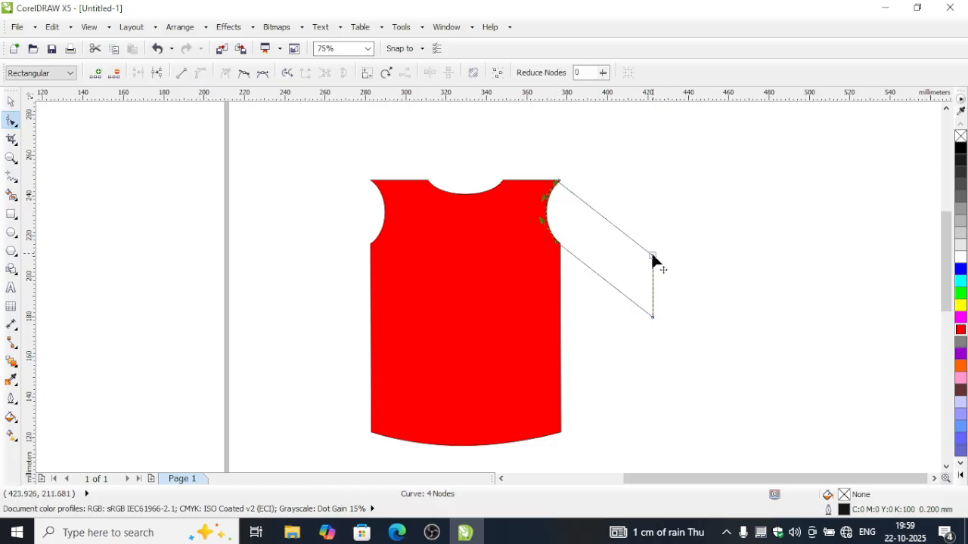
Step: Move the sleeve's two outer corners inward to shorten and taper it, and fill the sleeve with red
{"action": "left_click_drag", "start_coordinate": [653, 257], "coordinate": [631, 260]}
{"action": "left_click_drag", "start_coordinate": [653, 316], "coordinate": [592, 278]}
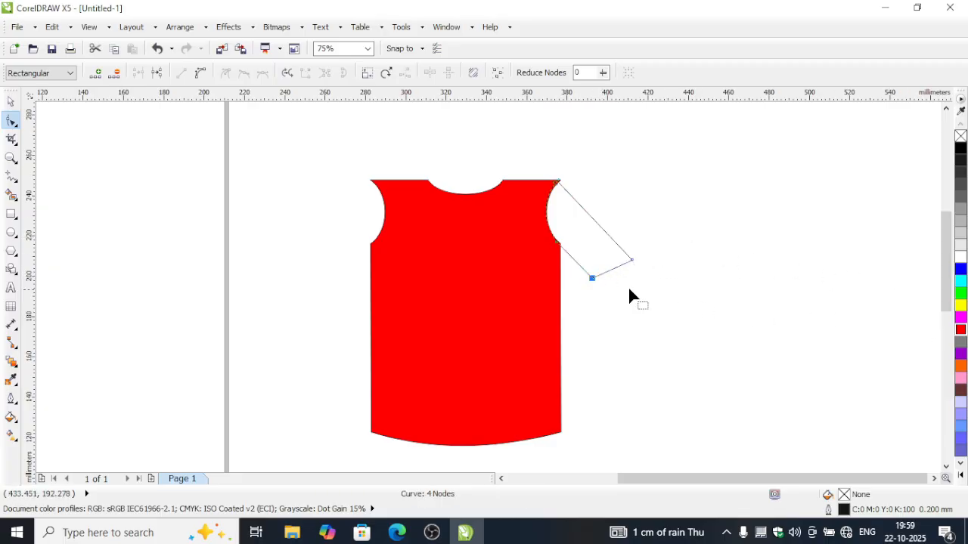
{"action": "left_click", "coordinate": [10, 100]}
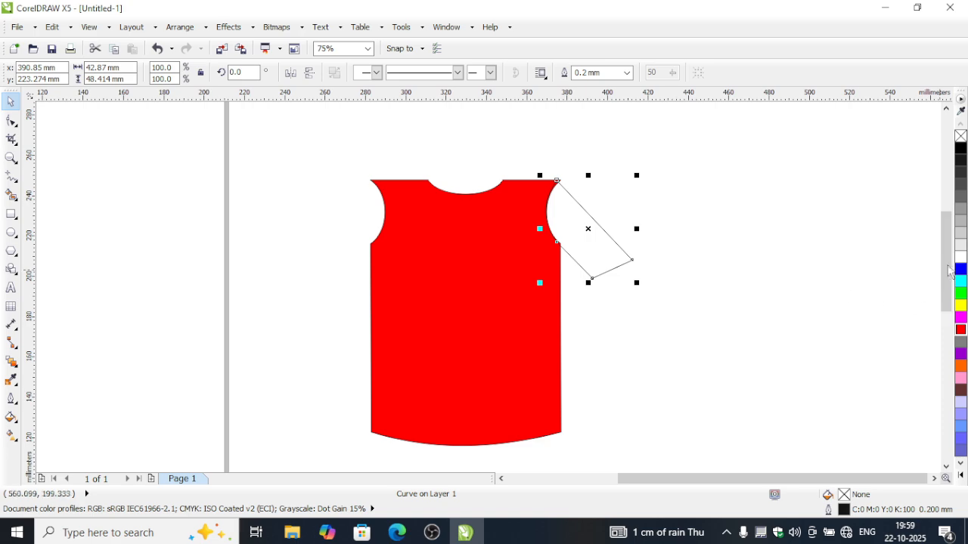
{"action": "left_click", "coordinate": [961, 330]}
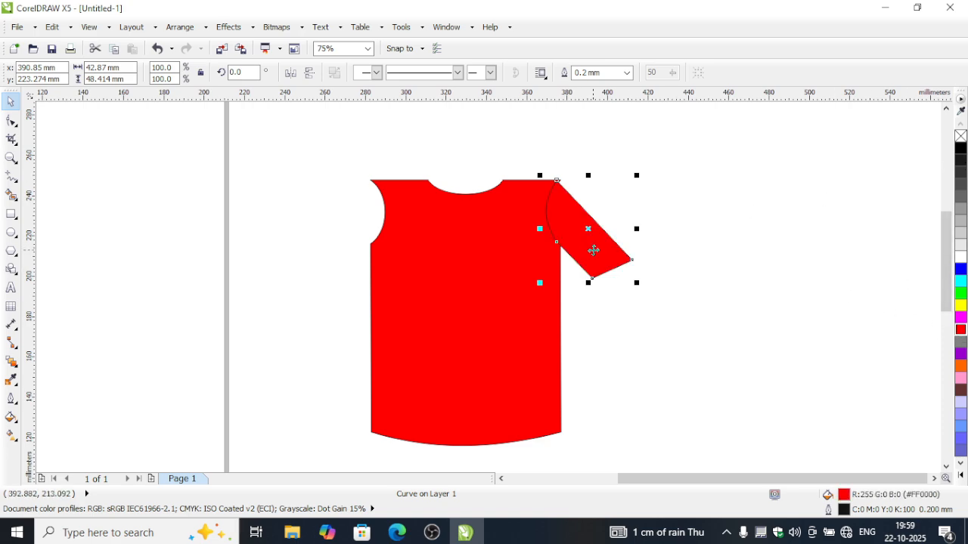
Step: Move the red sleeve to the left side of the shirt body and mirror it horizontally
{"action": "left_click_drag", "start_coordinate": [594, 250], "coordinate": [324, 273]}
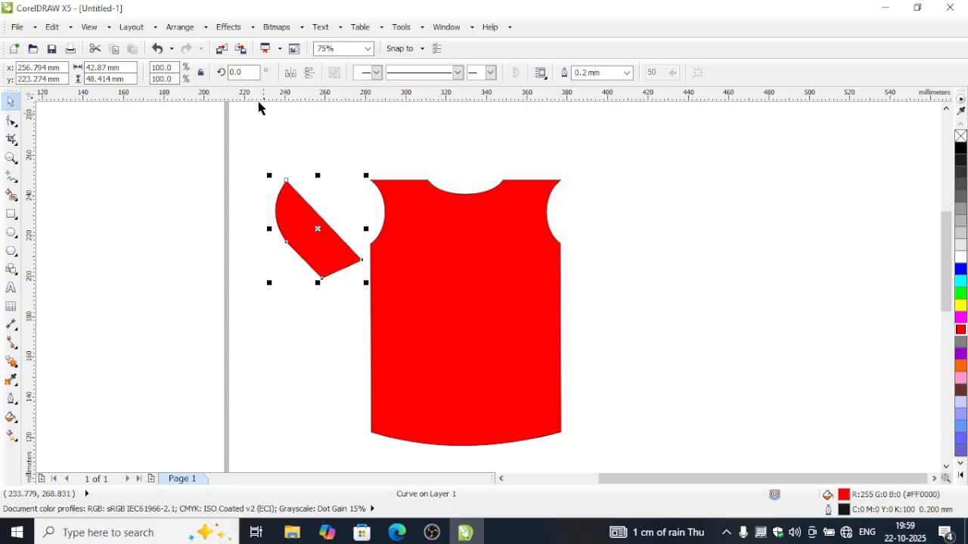
{"action": "left_click", "coordinate": [304, 73]}
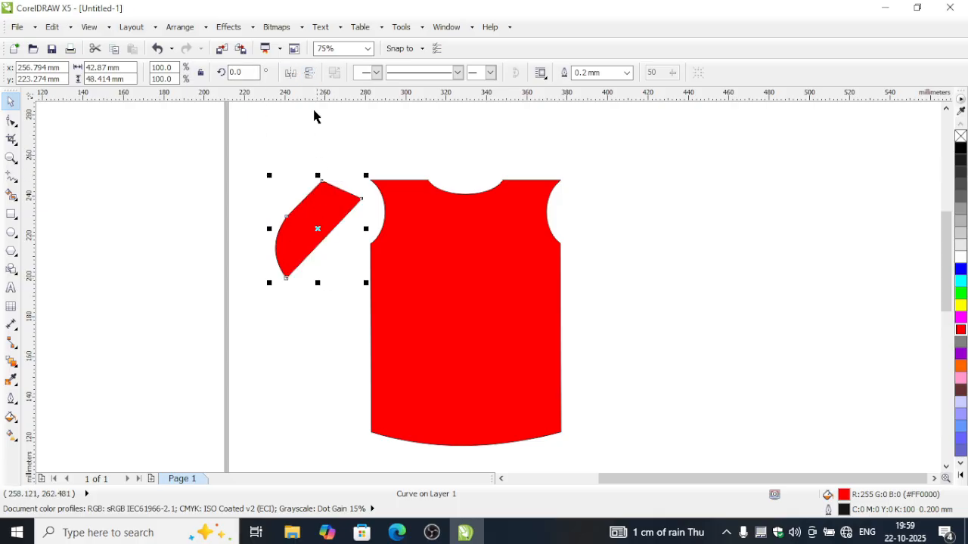
{"action": "left_click", "coordinate": [291, 72]}
{"action": "left_click", "coordinate": [310, 73]}
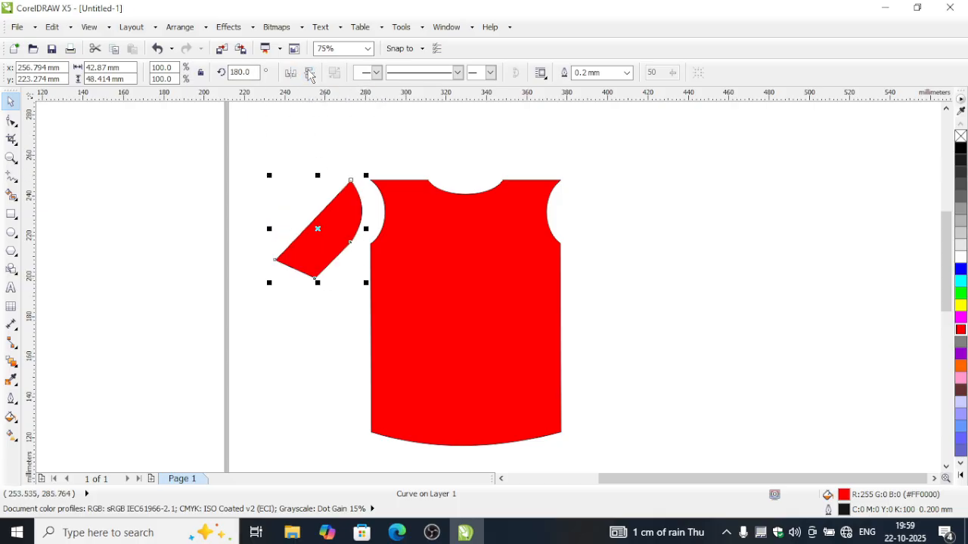
Step: Undo the sleeve's flips and its move away from the right armhole
{"action": "left_click", "coordinate": [310, 73]}
{"action": "left_click", "coordinate": [292, 73]}
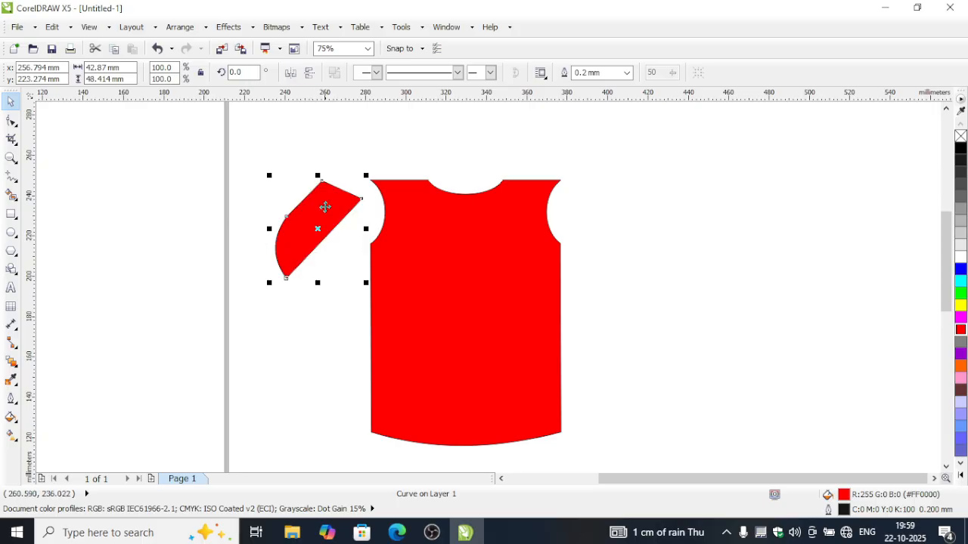
{"action": "left_click_drag", "start_coordinate": [270, 176], "coordinate": [346, 229]}
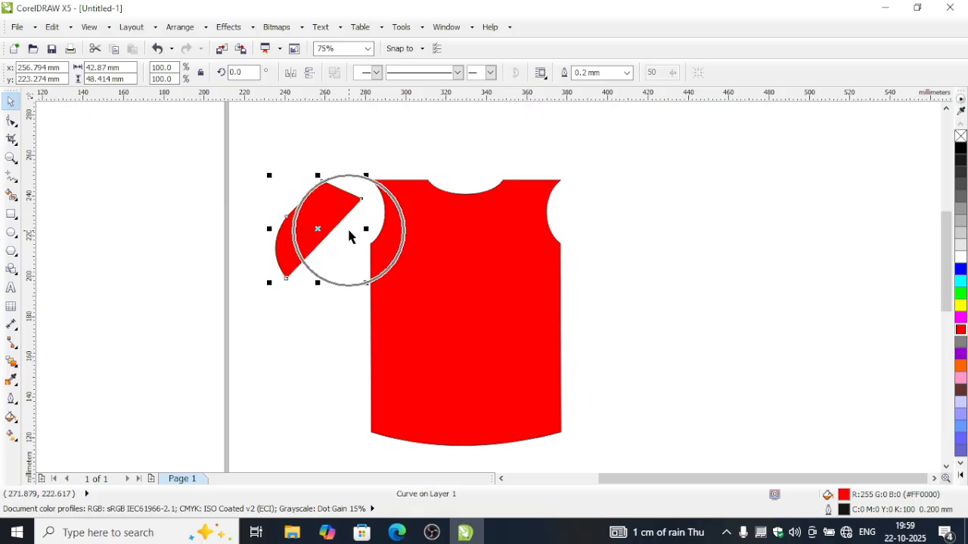
{"action": "key", "text": "ctrl+z"}
{"action": "key", "text": "ctrl+z"}
{"action": "key", "text": "ctrl+z"}
{"action": "key", "text": "ctrl+z"}
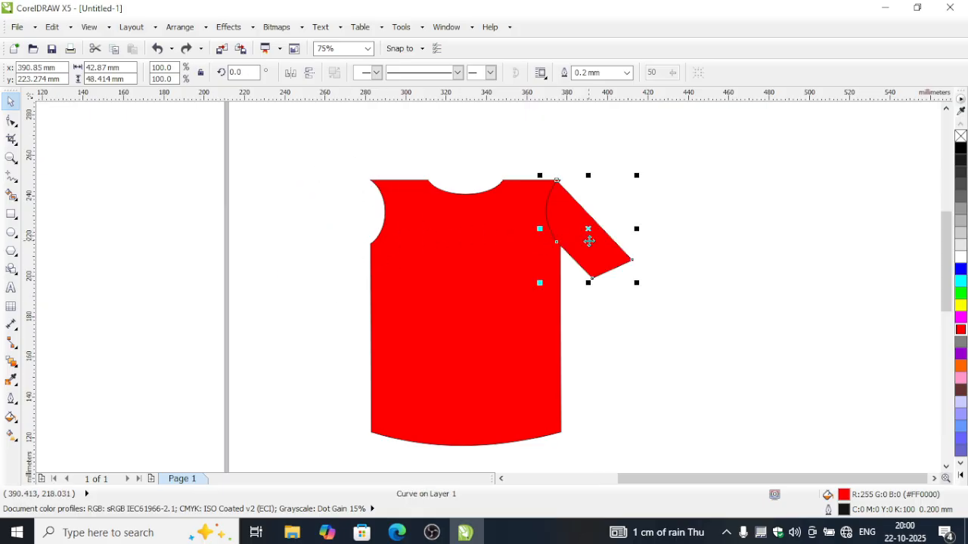
Step: Place a copy of the right sleeve at the left armhole and mirror the copy horizontally
{"action": "left_click_drag", "start_coordinate": [589, 241], "coordinate": [408, 243]}
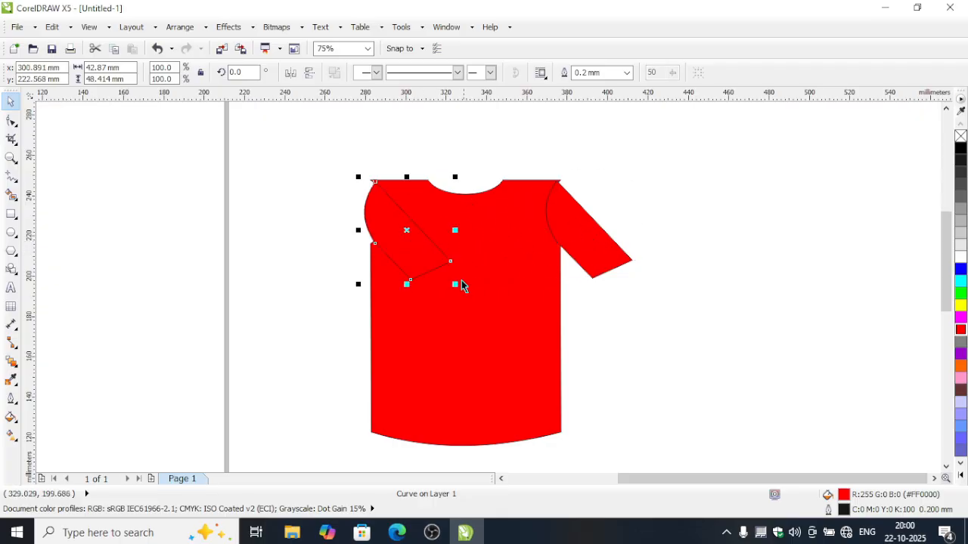
{"action": "left_click_drag", "start_coordinate": [454, 286], "coordinate": [330, 308]}
{"action": "left_click_drag", "start_coordinate": [321, 252], "coordinate": [342, 250]}
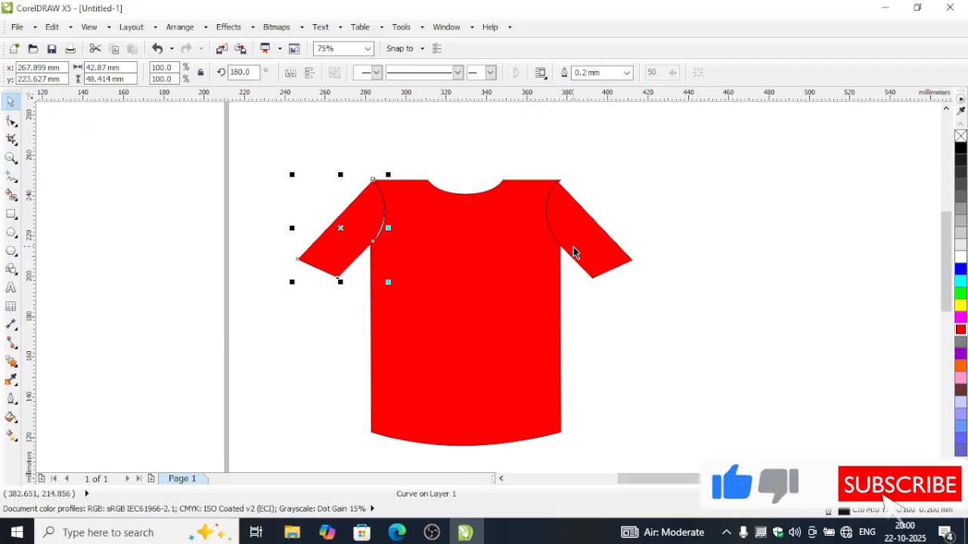
Step: Nudge the left sleeve about 0.5 mm inward to close the gap along its armhole
{"action": "key", "text": "Right"}
{"action": "key", "text": "Right"}
{"action": "key", "text": "Right"}
{"action": "key", "text": "Right"}
{"action": "key", "text": "Right"}
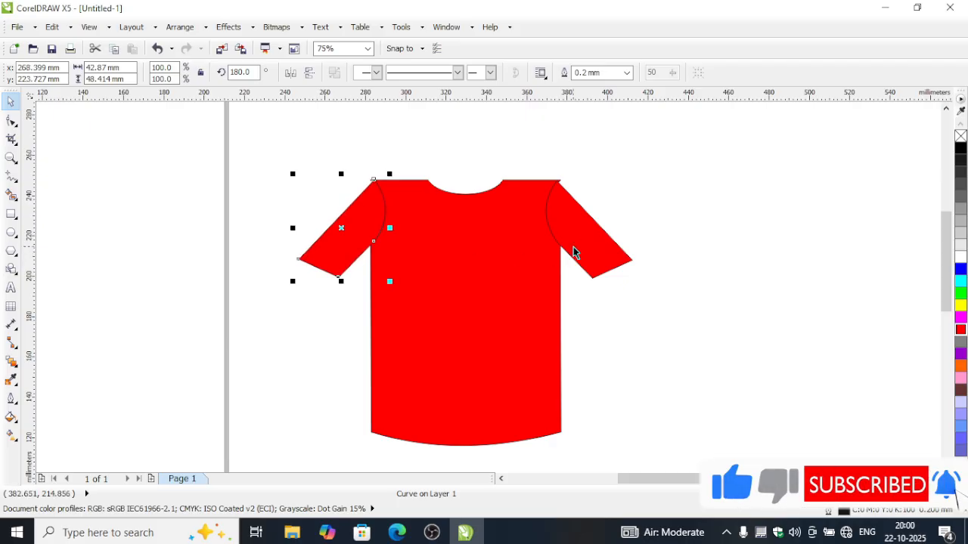
{"action": "left_click", "coordinate": [687, 161]}
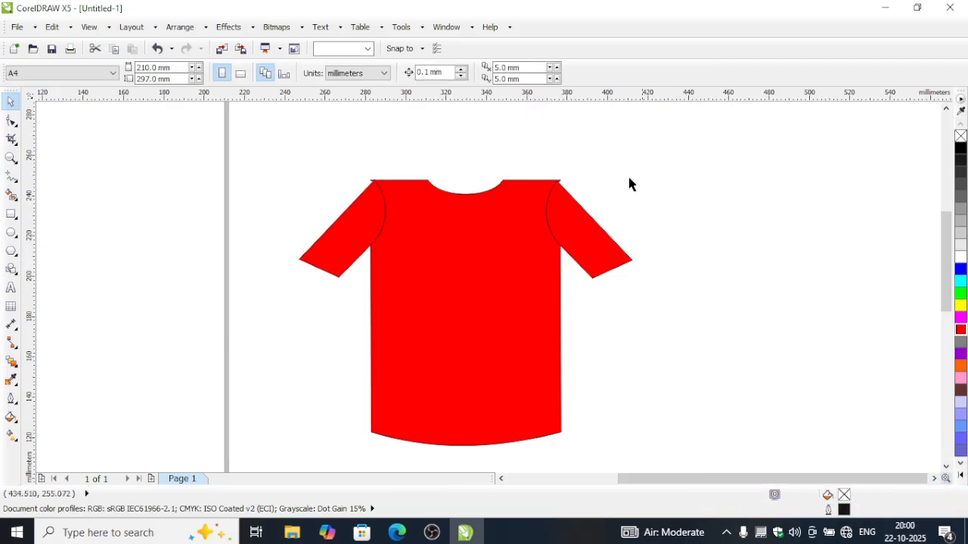
Step: Nudge the right sleeve up about 0.9 mm against its armhole and fine-tune the left sleeve's position
{"action": "left_click", "coordinate": [582, 209]}
{"action": "key", "text": "Up"}
{"action": "key", "text": "Up"}
{"action": "key", "text": "Up"}
{"action": "key", "text": "Up"}
{"action": "key", "text": "Up"}
{"action": "key", "text": "Up"}
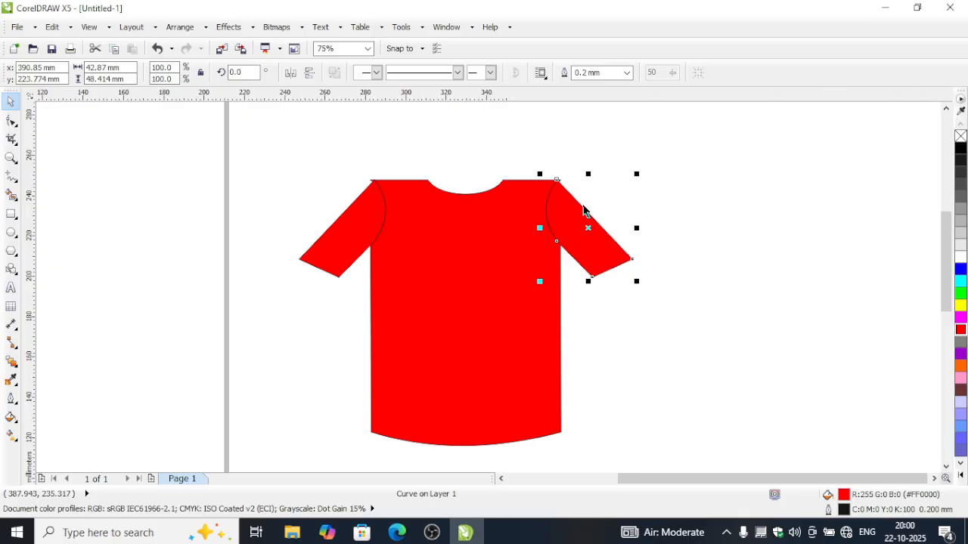
{"action": "key", "text": "Right"}
{"action": "left_click", "coordinate": [598, 216]}
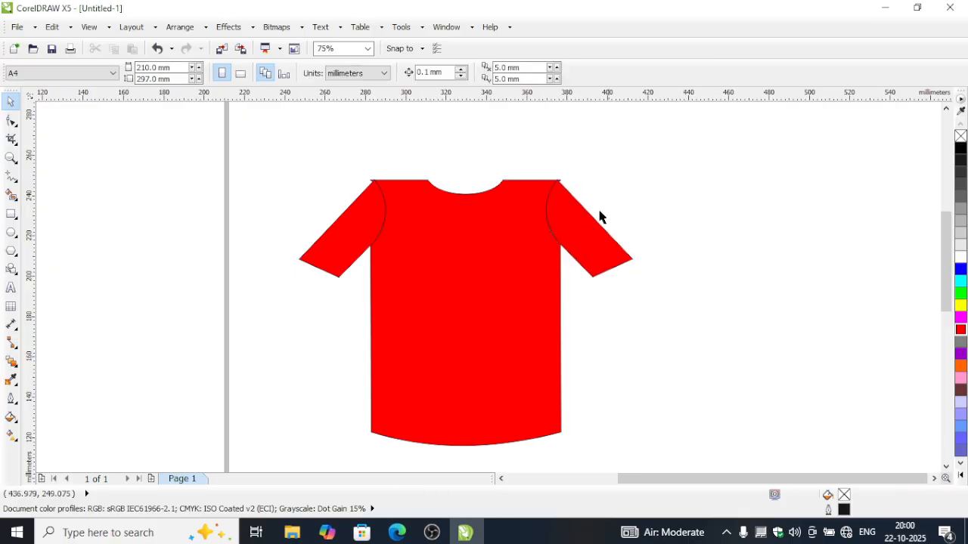
{"action": "left_click", "coordinate": [583, 227]}
{"action": "key", "text": "Up"}
{"action": "key", "text": "Up"}
{"action": "key", "text": "Up"}
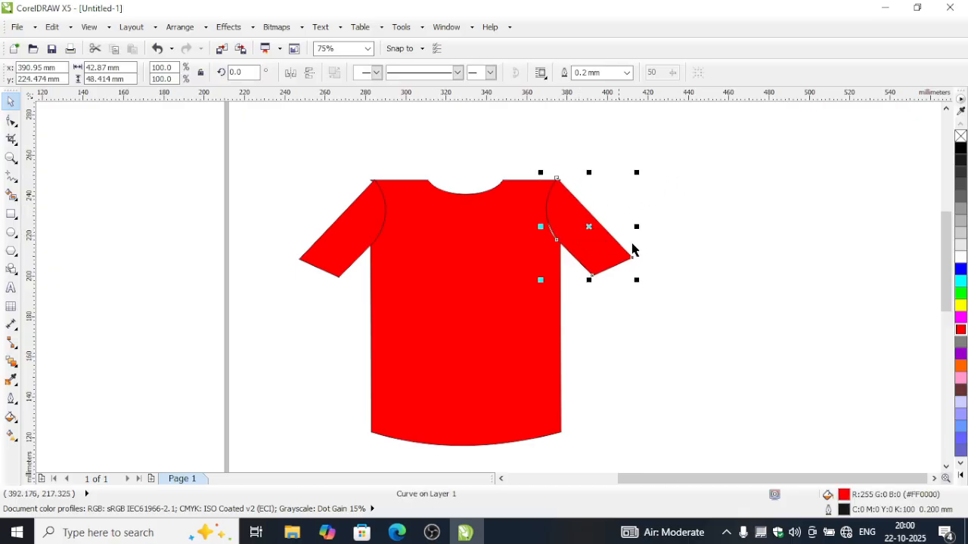
{"action": "key", "text": "Left"}
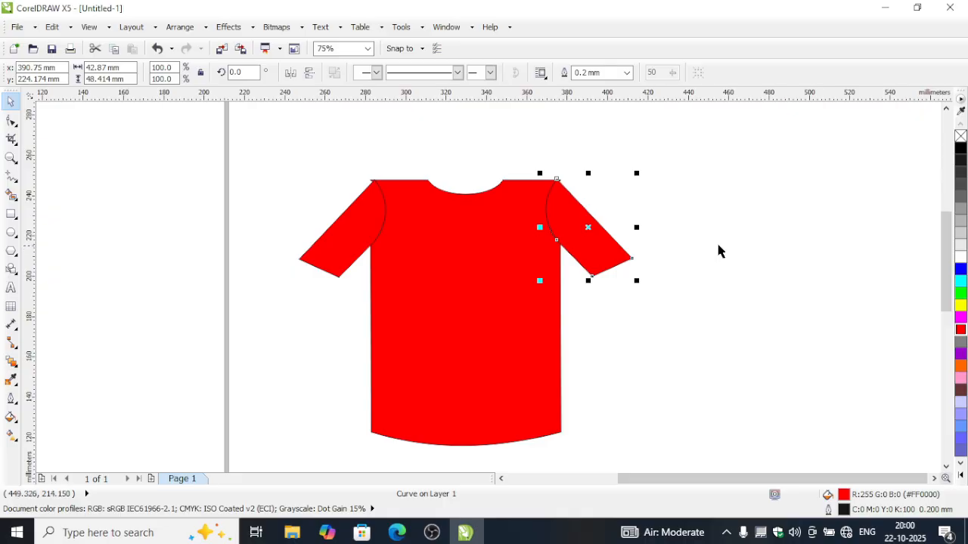
{"action": "left_click", "coordinate": [719, 250]}
{"action": "left_click", "coordinate": [349, 217]}
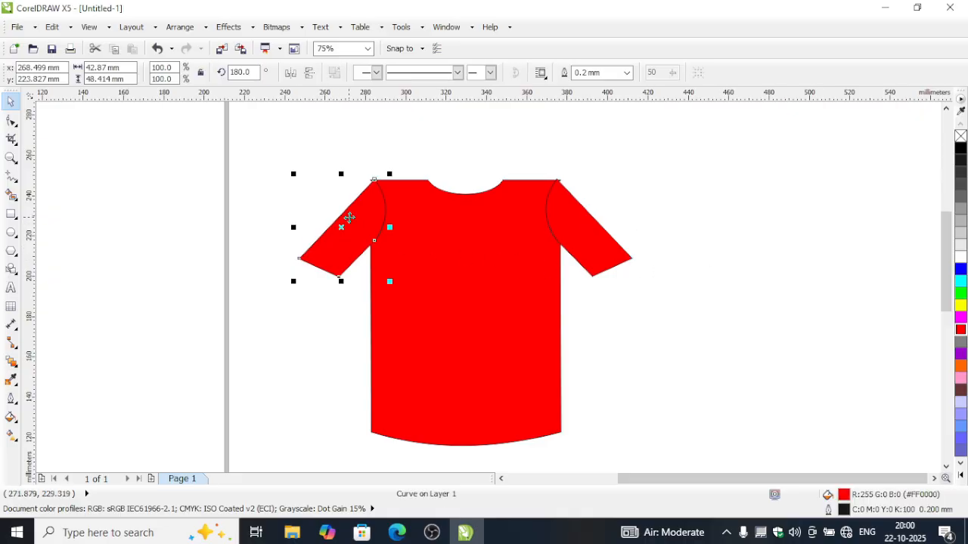
{"action": "left_click", "coordinate": [756, 313]}
Step: Remove the outline from the shirt body and both sleeves
{"action": "left_click_drag", "start_coordinate": [728, 137], "coordinate": [259, 458]}
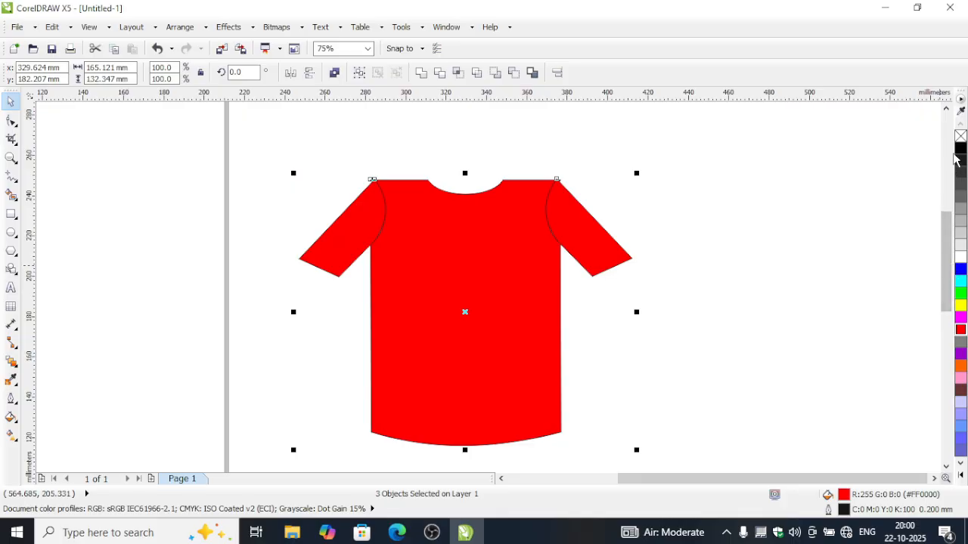
{"action": "right_click", "coordinate": [960, 136]}
{"action": "left_click", "coordinate": [773, 274]}
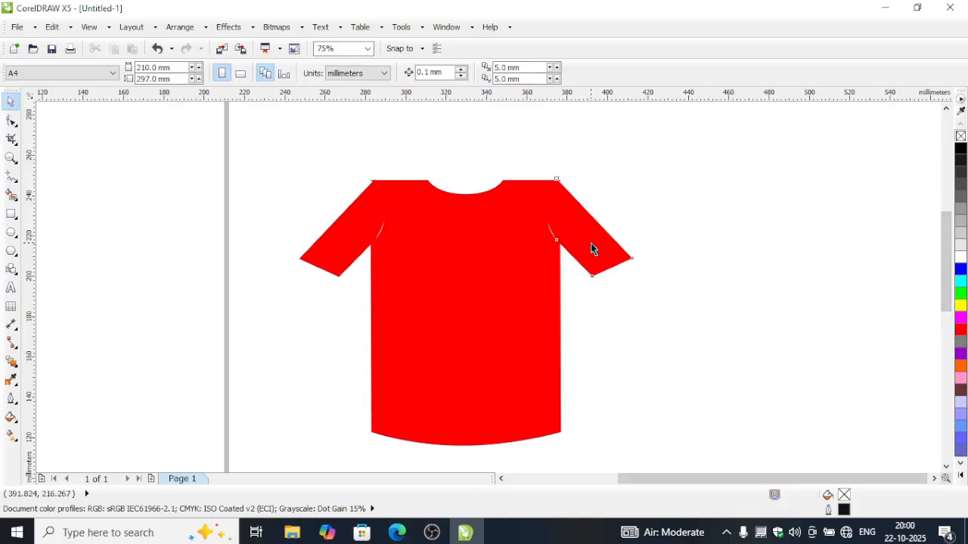
Step: Nudge both sleeves slightly to close the white gaps along the armholes
{"action": "left_click", "coordinate": [591, 243]}
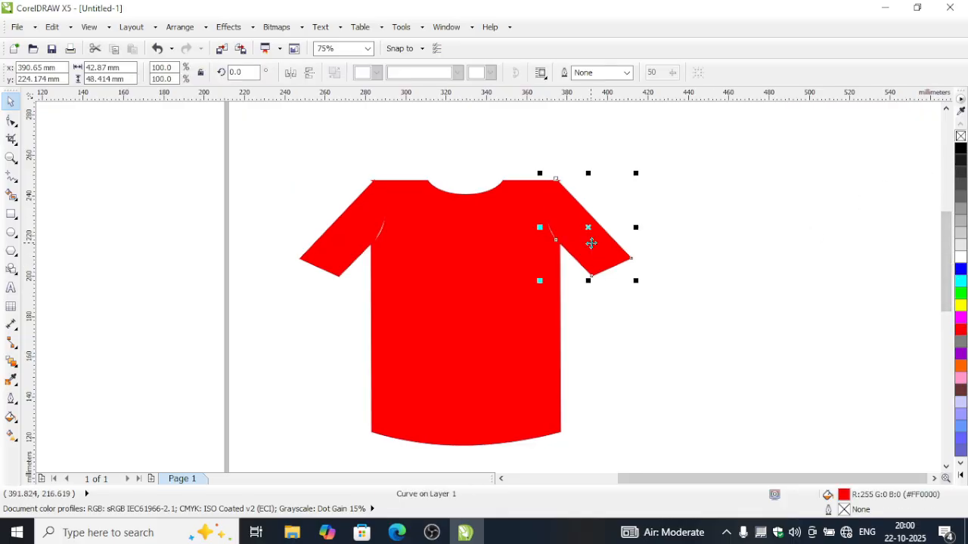
{"action": "left_click", "coordinate": [720, 222]}
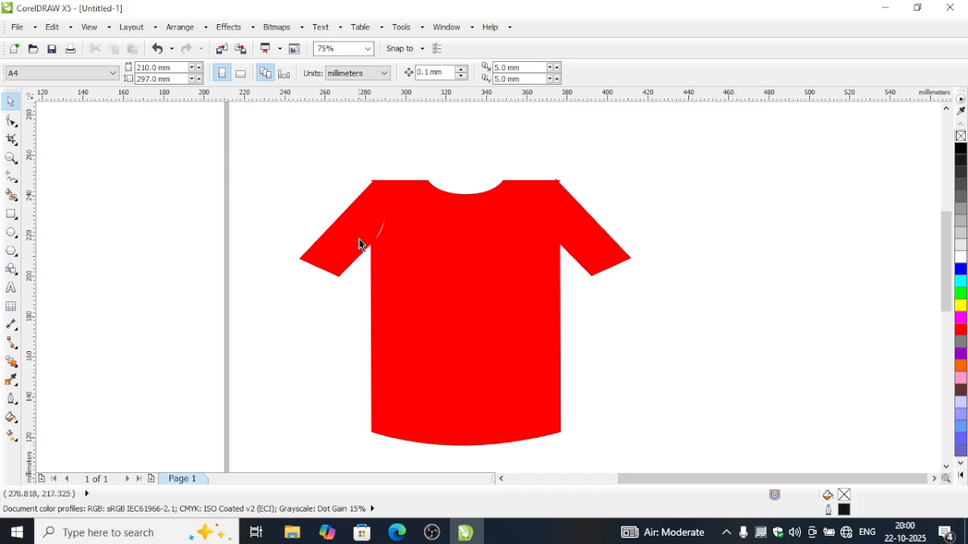
{"action": "left_click", "coordinate": [367, 217]}
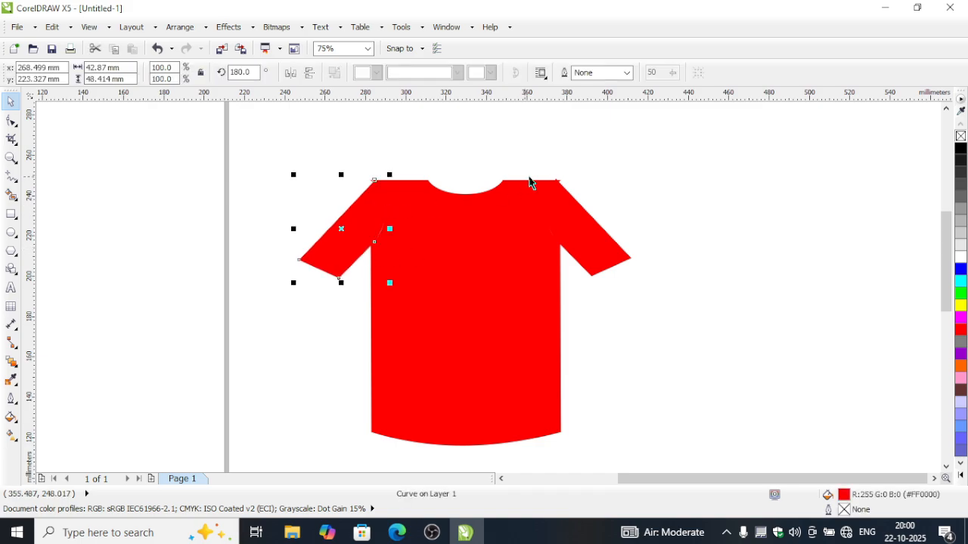
Step: Move the body's right shoulder corner node inward and join the right sleeve's upper corner to it
{"action": "scroll", "coordinate": [575, 177], "scroll_direction": "up", "scroll_amount": 3}
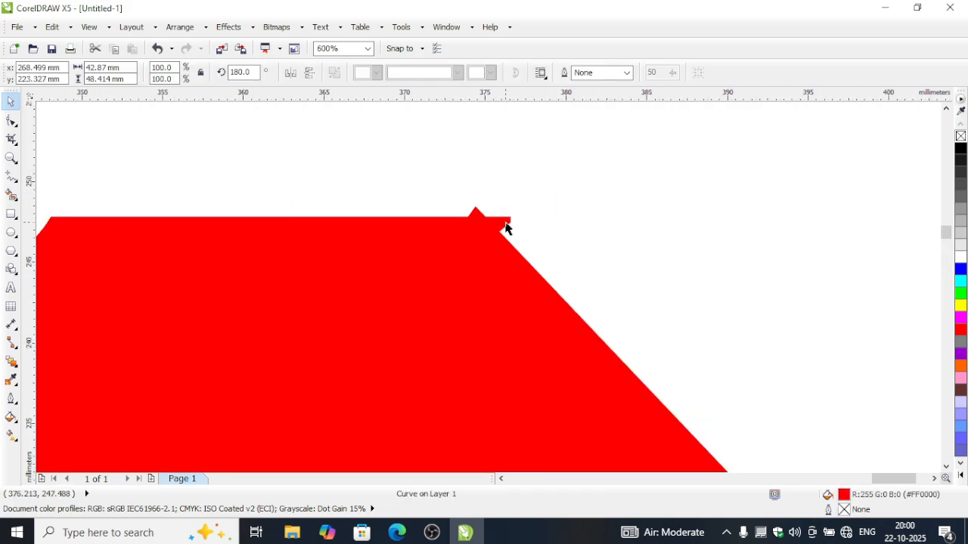
{"action": "left_click", "coordinate": [502, 227]}
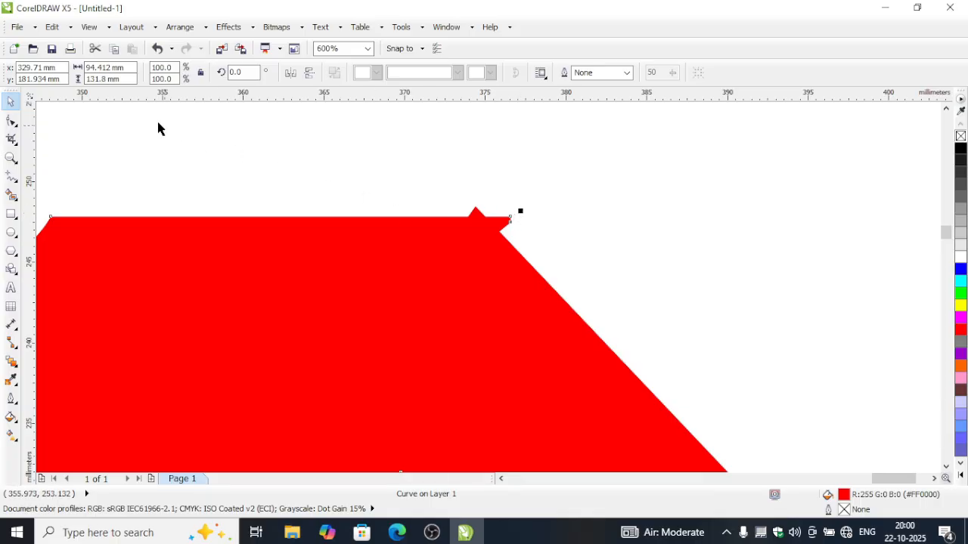
{"action": "left_click", "coordinate": [11, 121]}
{"action": "mouse_move", "coordinate": [508, 223]}
{"action": "left_mouse_down"}
{"action": "mouse_move", "coordinate": [474, 226]}
{"action": "mouse_move", "coordinate": [489, 224]}
{"action": "left_mouse_up"}
{"action": "left_click", "coordinate": [476, 219]}
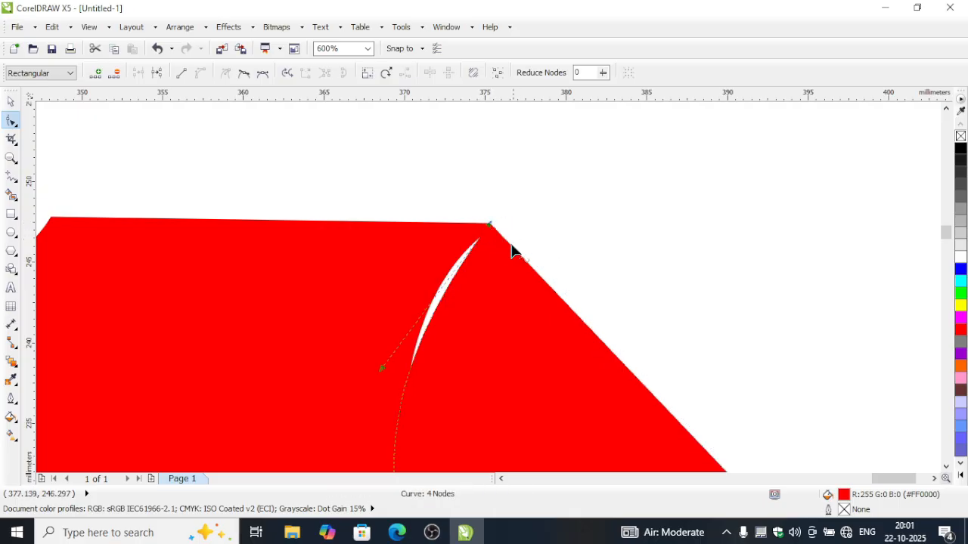
Step: Bend the right sleeve's inner edge and the body's right armhole curve to close the gap between them
{"action": "left_click_drag", "start_coordinate": [432, 316], "coordinate": [428, 314]}
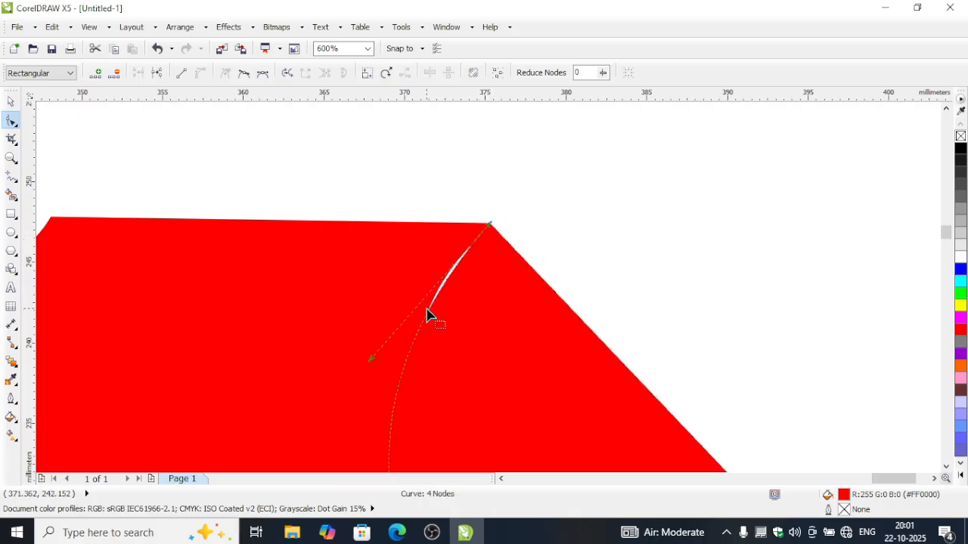
{"action": "left_click", "coordinate": [363, 348]}
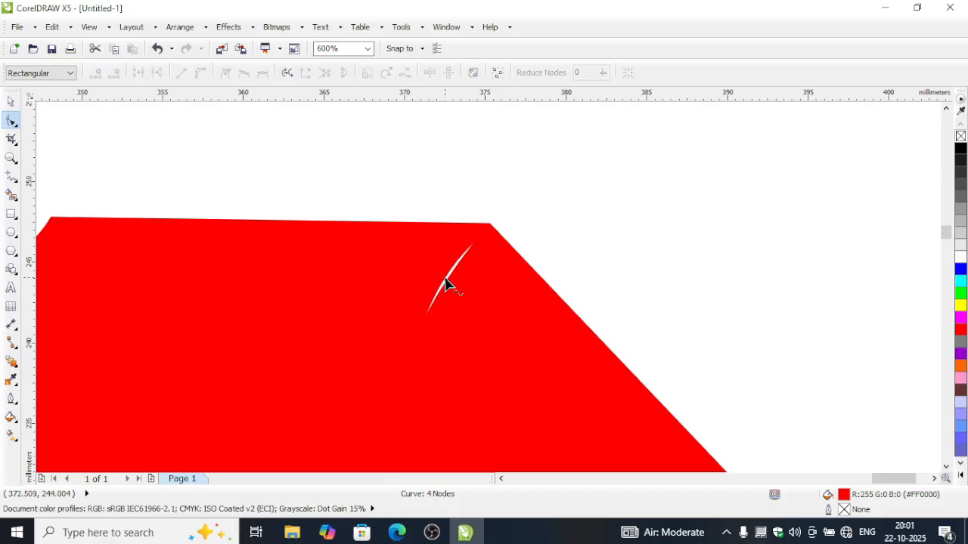
{"action": "left_click", "coordinate": [447, 287]}
{"action": "left_click", "coordinate": [442, 283]}
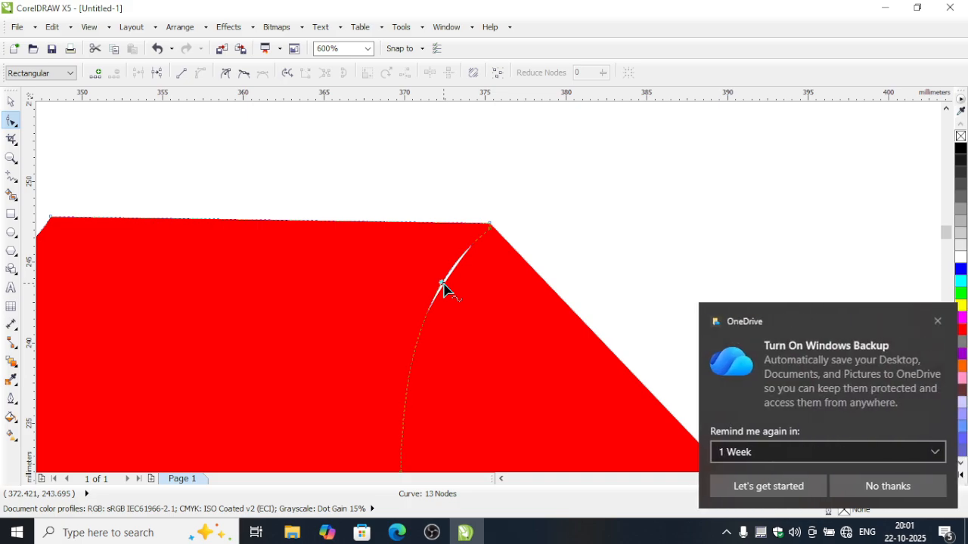
{"action": "mouse_move", "coordinate": [444, 284]}
{"action": "left_mouse_down"}
{"action": "mouse_move", "coordinate": [451, 279]}
{"action": "mouse_move", "coordinate": [446, 287]}
{"action": "left_mouse_up"}
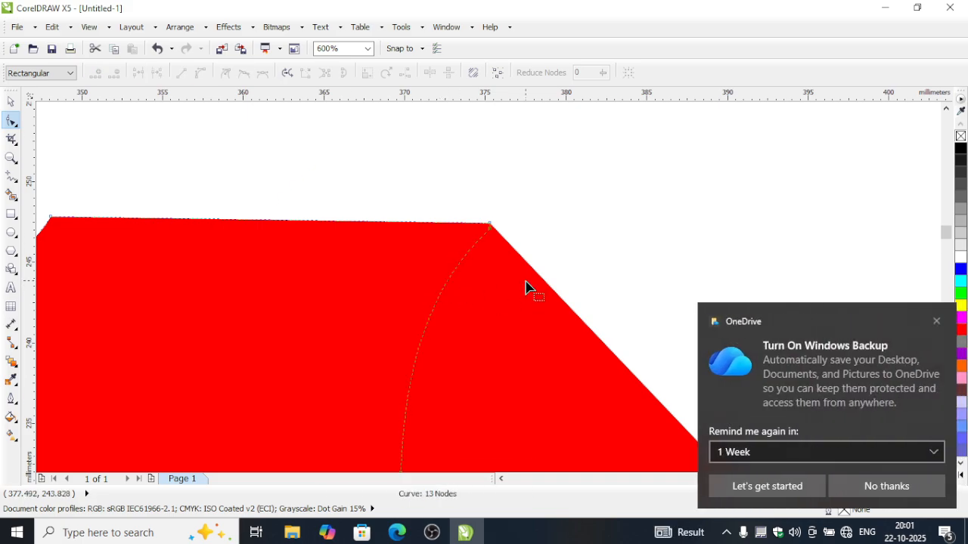
Step: Move the body's left shoulder corner node inward to the left sleeve's upper corner
{"action": "key", "text": "F4"}
{"action": "left_click", "coordinate": [339, 195]}
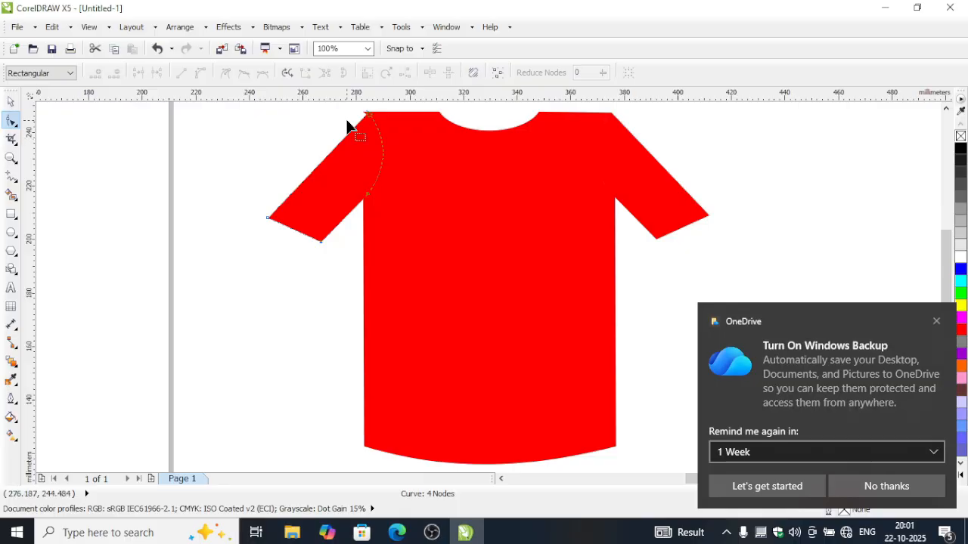
{"action": "scroll", "coordinate": [347, 126], "scroll_direction": "up", "scroll_amount": 2}
{"action": "scroll", "coordinate": [418, 109], "scroll_direction": "up", "scroll_amount": 1}
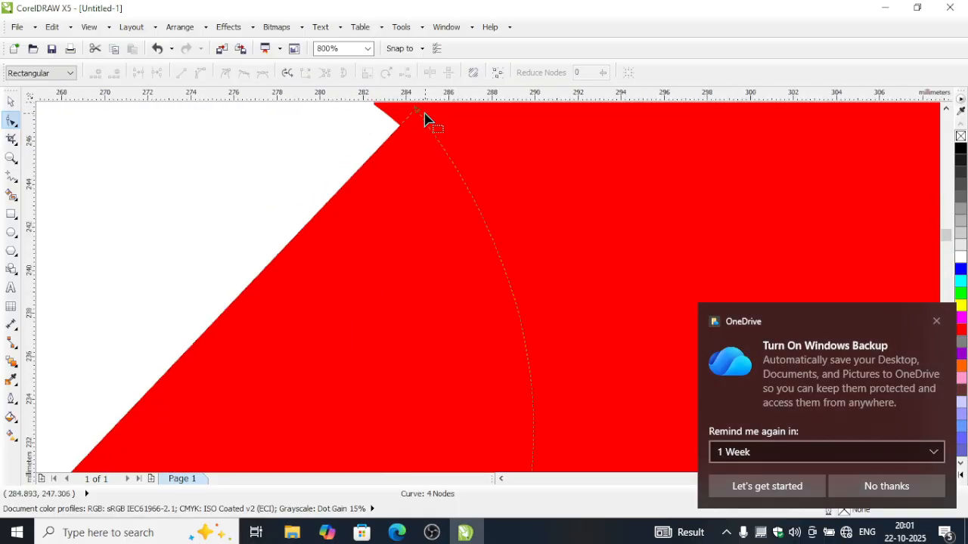
{"action": "left_click", "coordinate": [945, 108]}
{"action": "left_click", "coordinate": [946, 108]}
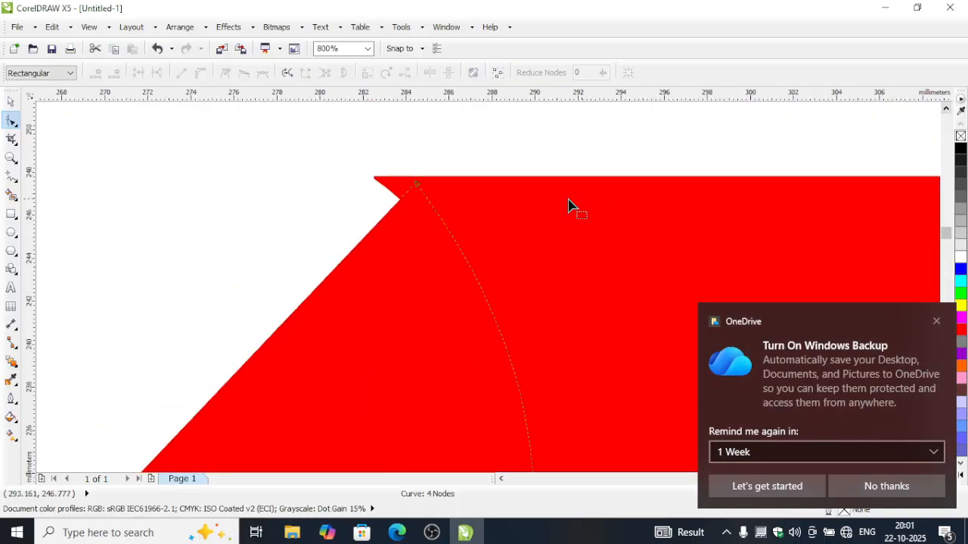
{"action": "left_click_drag", "start_coordinate": [376, 182], "coordinate": [418, 190]}
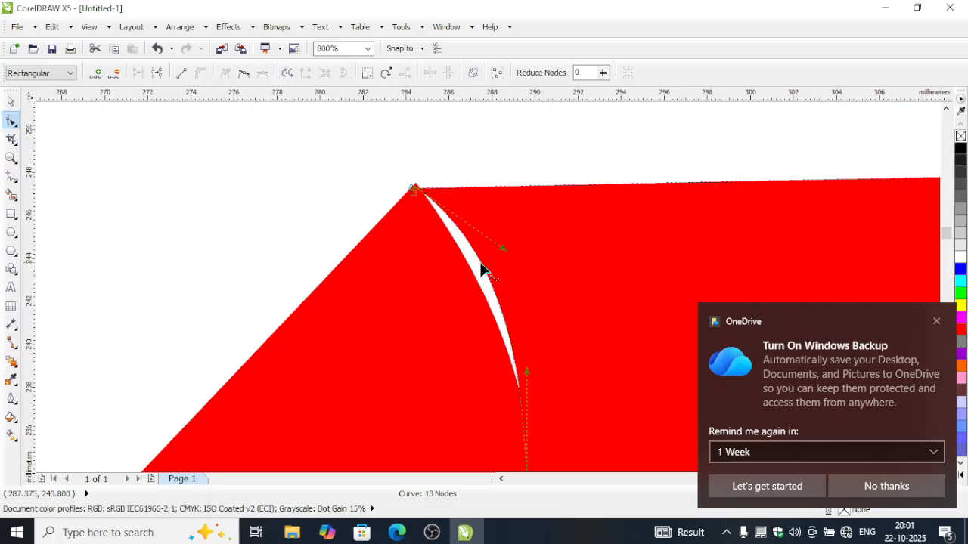
Step: Reshape the body's left armhole curve to close the gap and raise the shoulder corner to the sleeve's tip
{"action": "left_click_drag", "start_coordinate": [481, 265], "coordinate": [456, 247]}
{"action": "left_click_drag", "start_coordinate": [416, 194], "coordinate": [441, 222]}
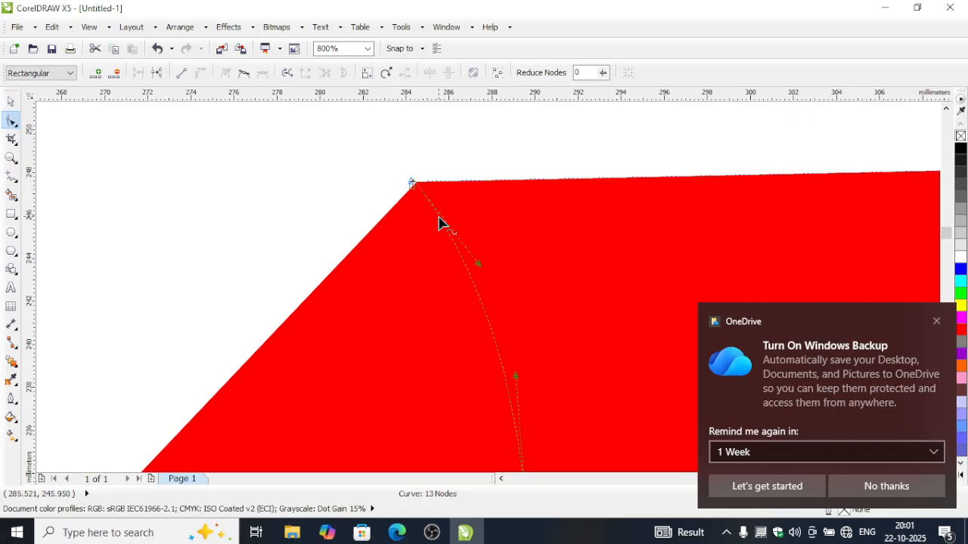
{"action": "left_click", "coordinate": [378, 193]}
{"action": "key", "text": "F4"}
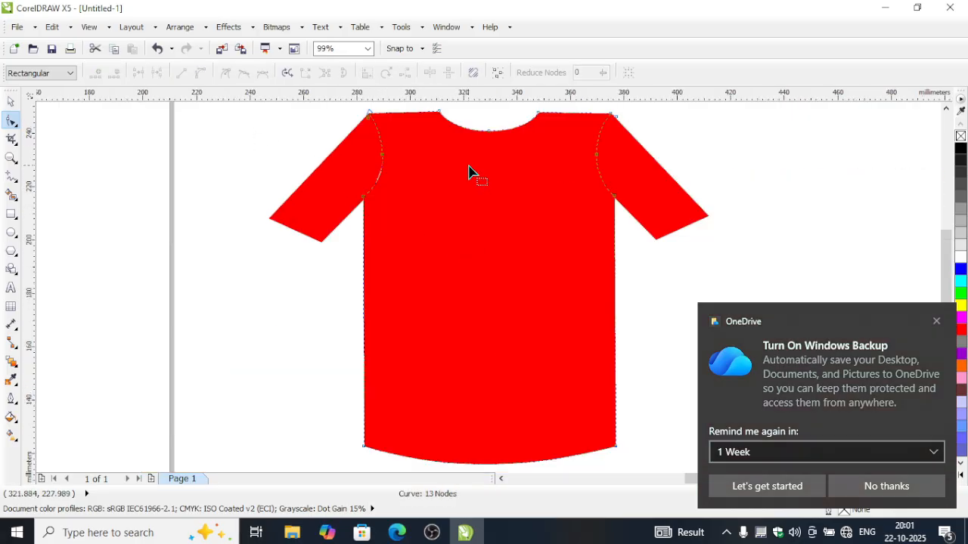
{"action": "left_click", "coordinate": [347, 183]}
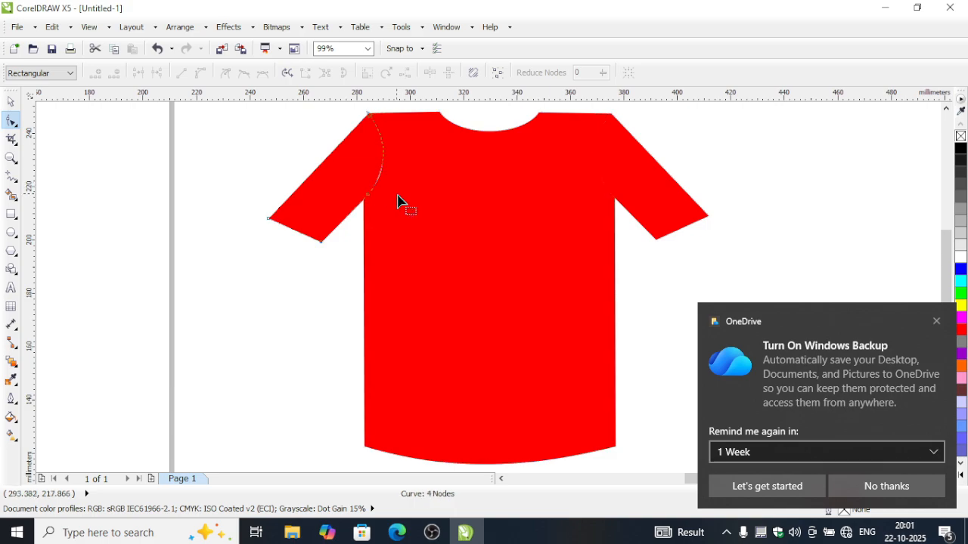
{"action": "left_click", "coordinate": [402, 198]}
{"action": "key", "text": "Delete"}
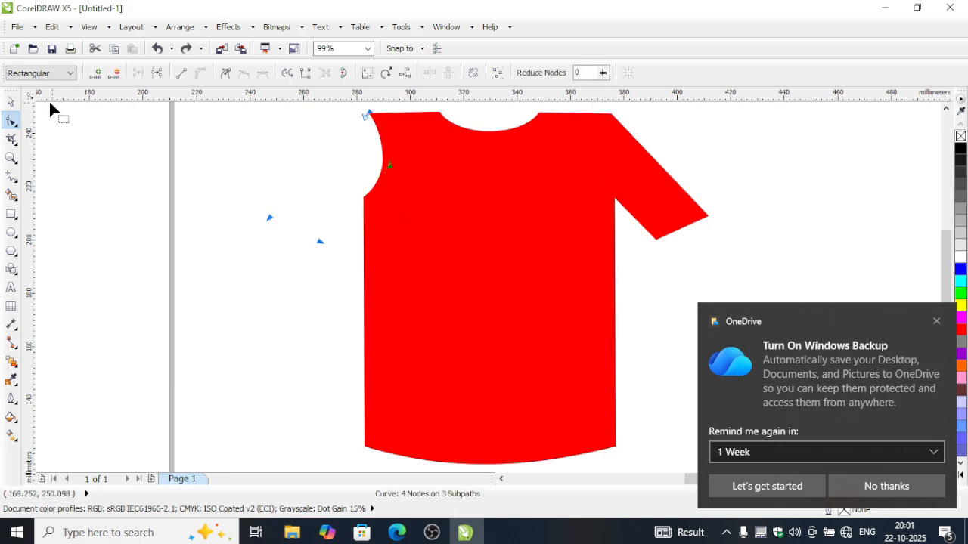
{"action": "left_click", "coordinate": [207, 202]}
{"action": "key", "text": "ctrl+z"}
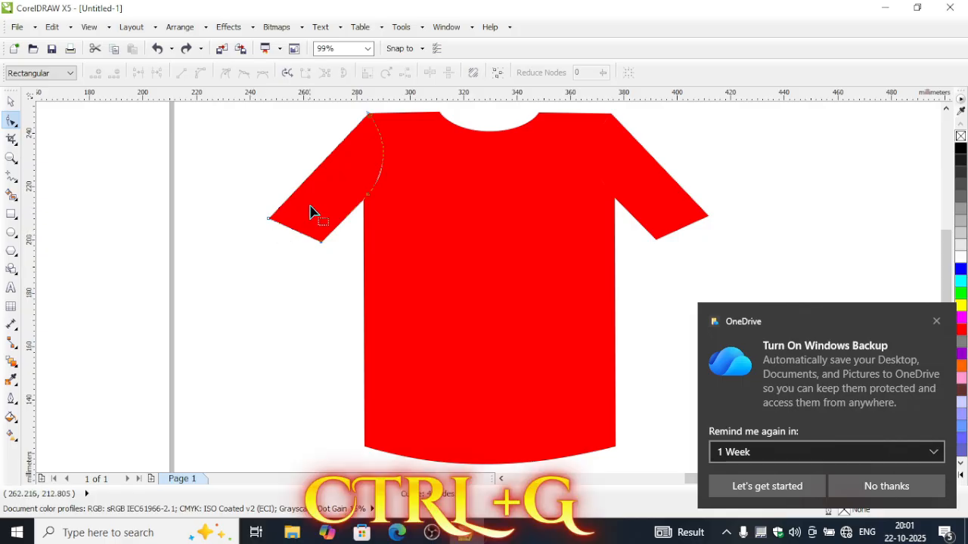
Step: Nudge the left sleeve slightly inward to close the remaining gap at its armhole
{"action": "left_click", "coordinate": [11, 101]}
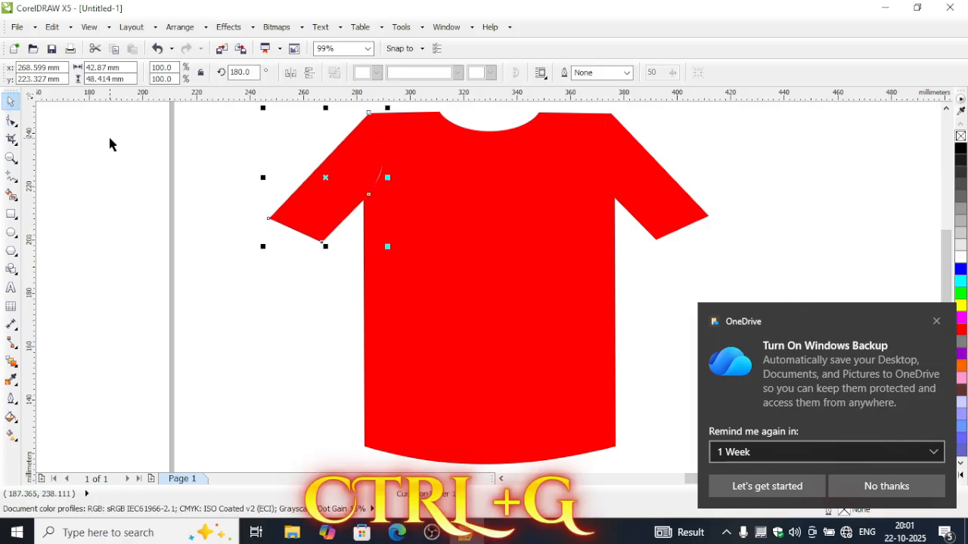
{"action": "left_click", "coordinate": [883, 206]}
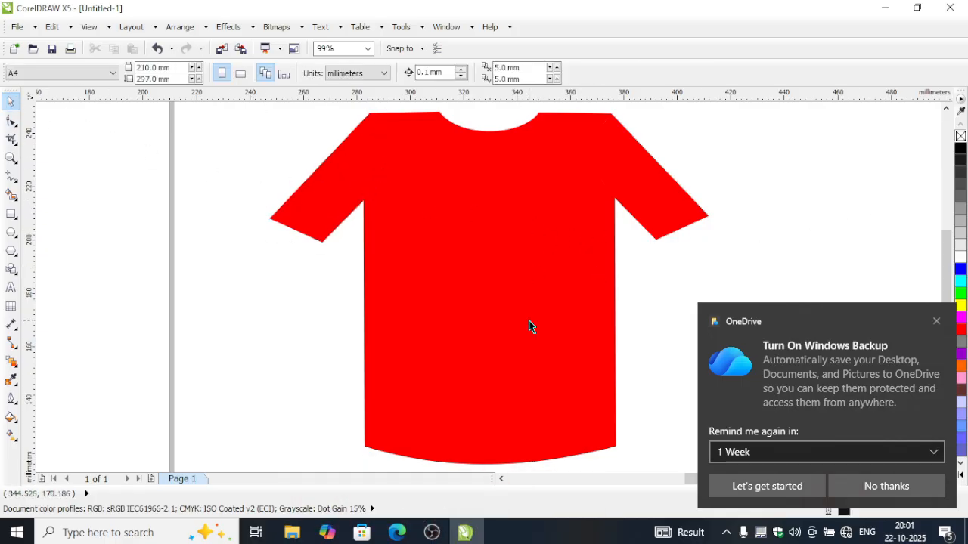
Step: Draw a rectangle about 48 × 27 mm on the chest of the T-shirt
{"action": "left_click", "coordinate": [556, 274]}
{"action": "left_click", "coordinate": [845, 194]}
{"action": "left_click", "coordinate": [11, 214]}
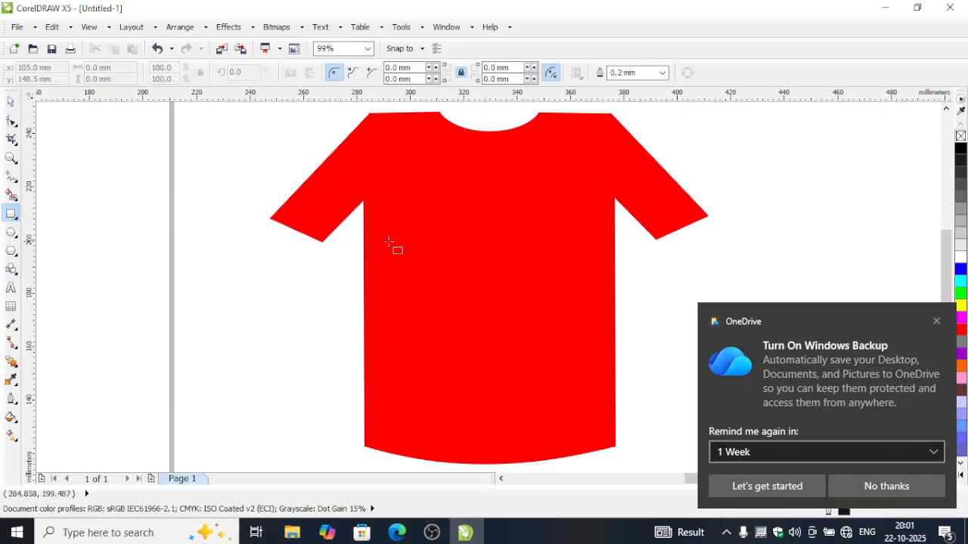
{"action": "left_click_drag", "start_coordinate": [424, 205], "coordinate": [553, 277]}
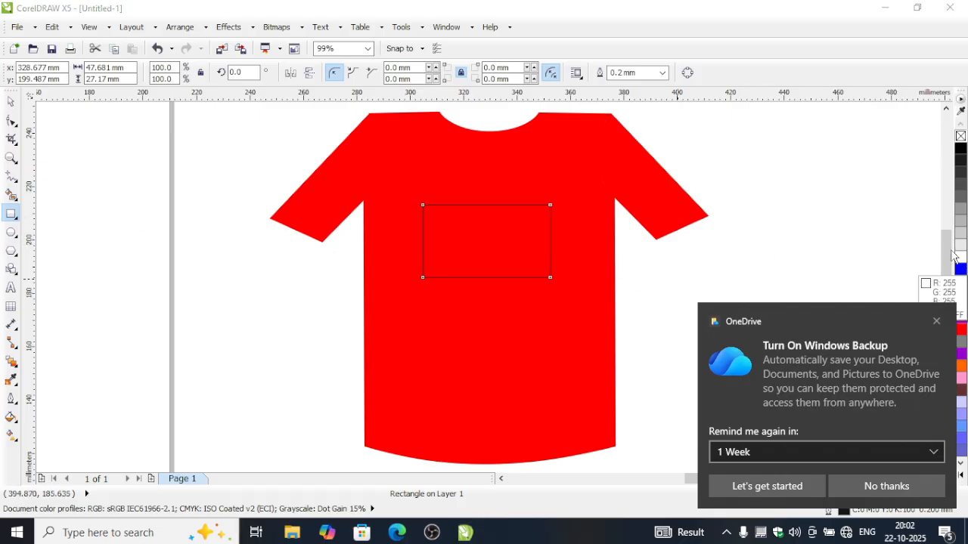
Step: Dismiss the OneDrive notification and fill the chest rectangle with white
{"action": "left_click", "coordinate": [936, 321]}
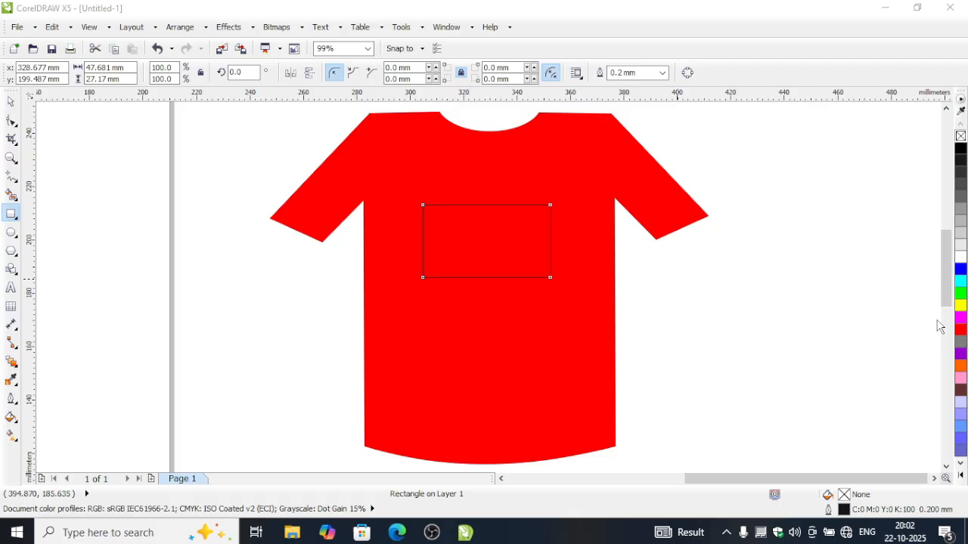
{"action": "left_click", "coordinate": [961, 260]}
{"action": "left_click", "coordinate": [782, 323]}
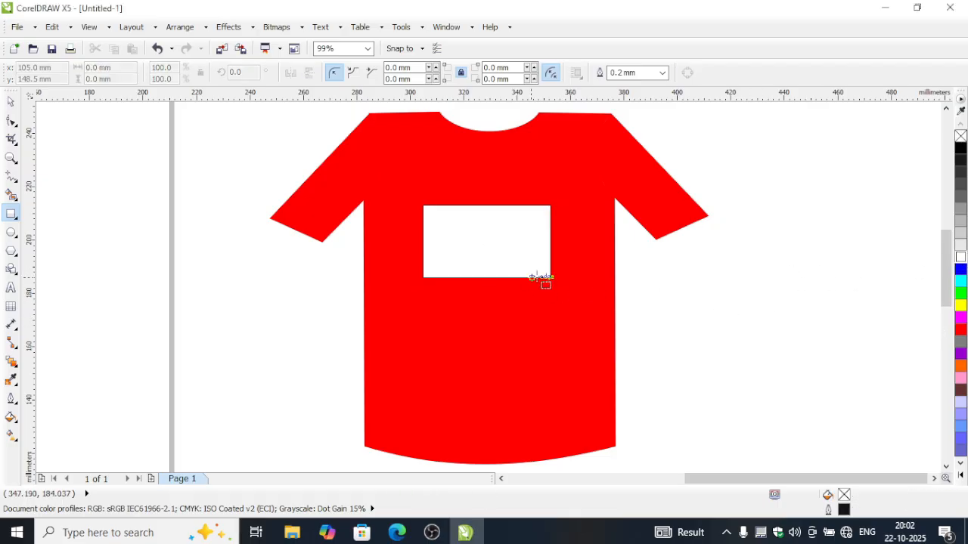
Step: Start an image import and look through the Downloads folder for a suitable picture
{"action": "left_click", "coordinate": [16, 27]}
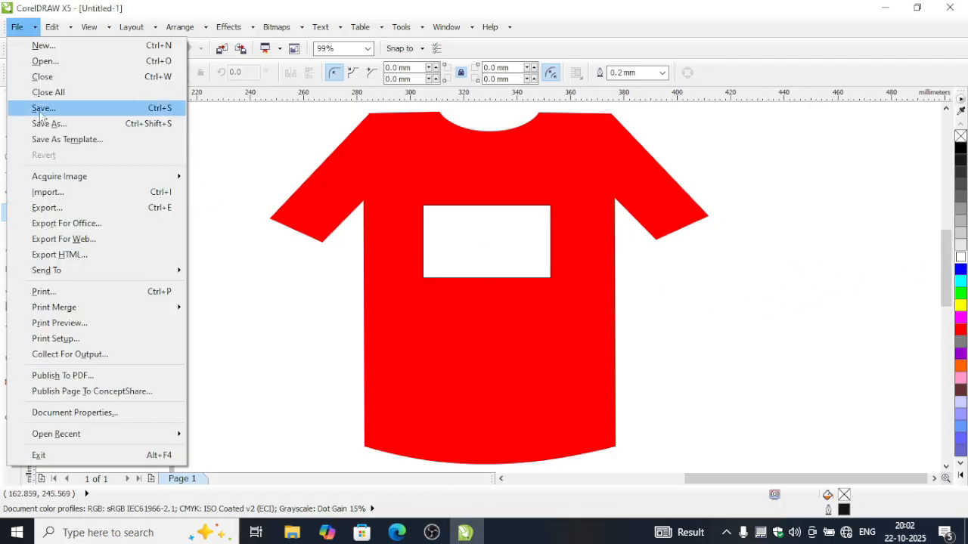
{"action": "left_click", "coordinate": [45, 192]}
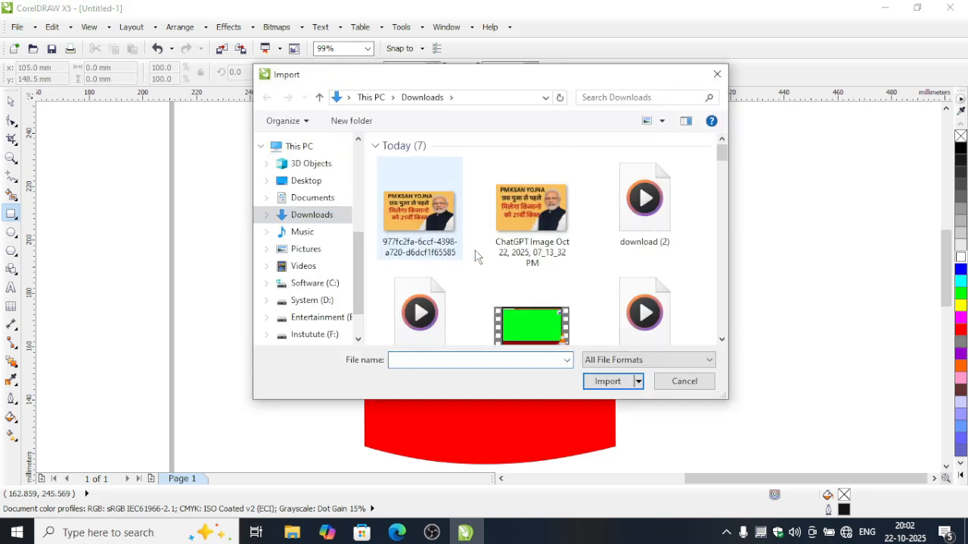
{"action": "scroll", "coordinate": [545, 277], "scroll_direction": "down", "scroll_amount": 5}
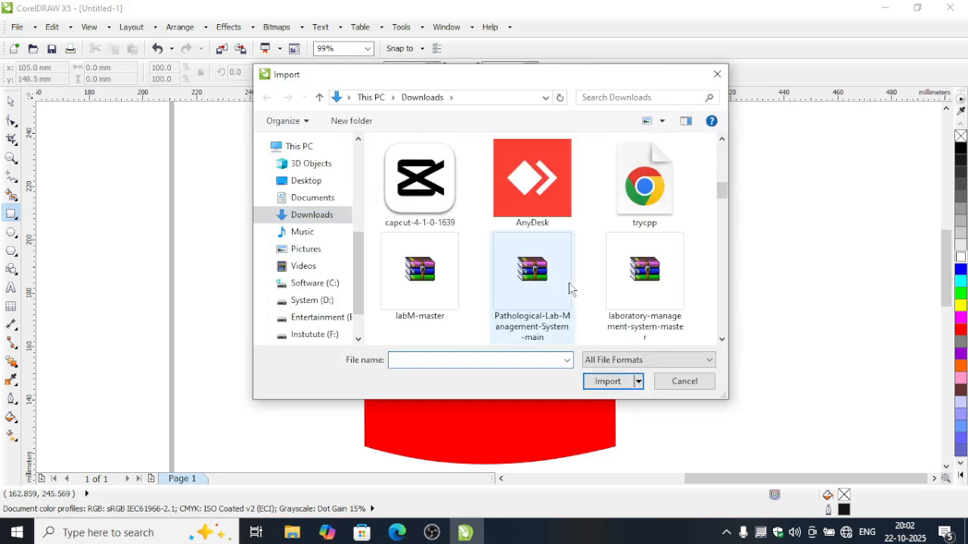
{"action": "scroll", "coordinate": [569, 285], "scroll_direction": "down", "scroll_amount": 4}
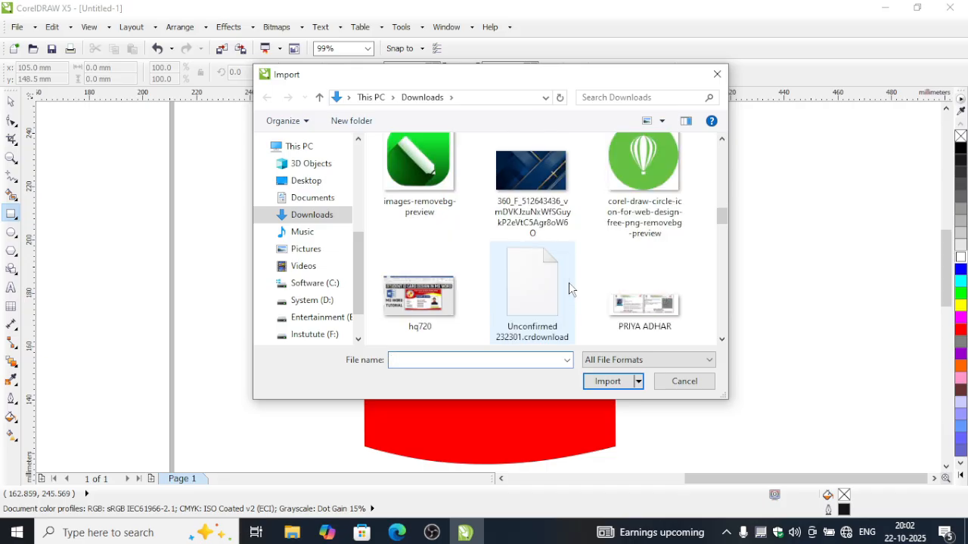
{"action": "scroll", "coordinate": [569, 287], "scroll_direction": "down", "scroll_amount": 4}
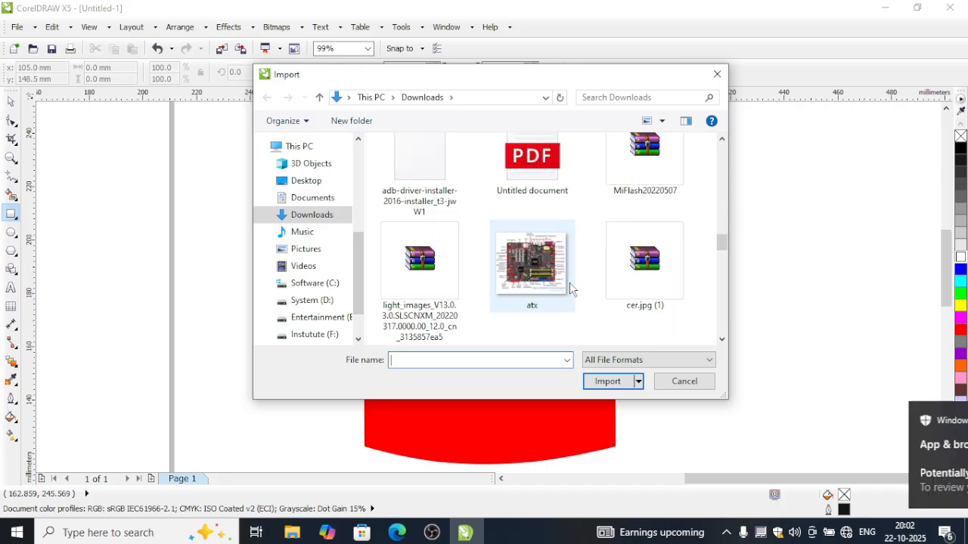
{"action": "scroll", "coordinate": [569, 288], "scroll_direction": "down", "scroll_amount": 6}
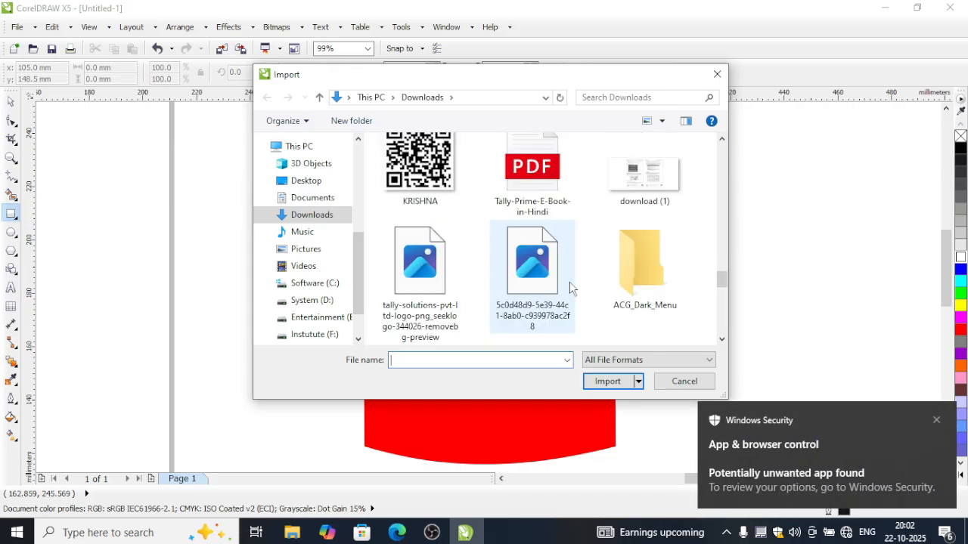
{"action": "scroll", "coordinate": [569, 288], "scroll_direction": "down", "scroll_amount": 4}
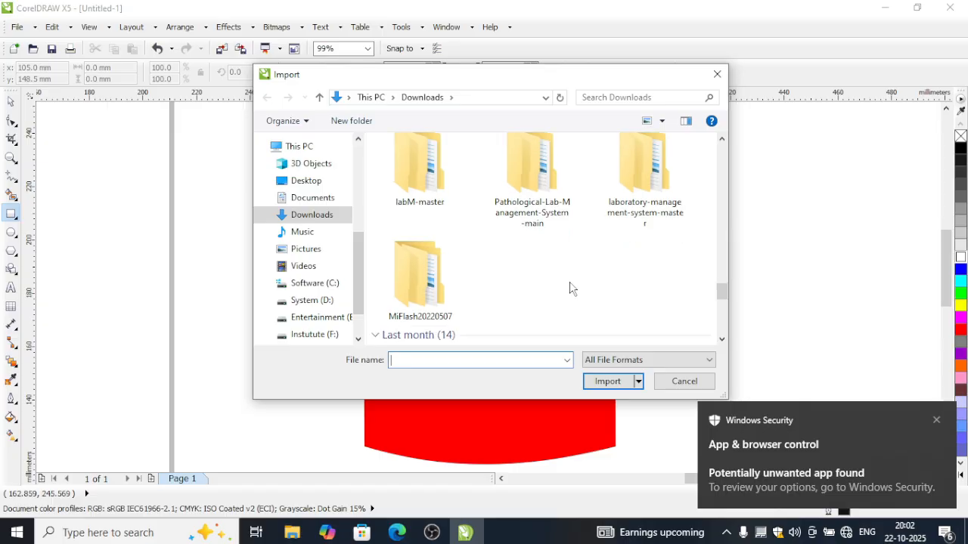
{"action": "scroll", "coordinate": [491, 238], "scroll_direction": "up", "scroll_amount": 1}
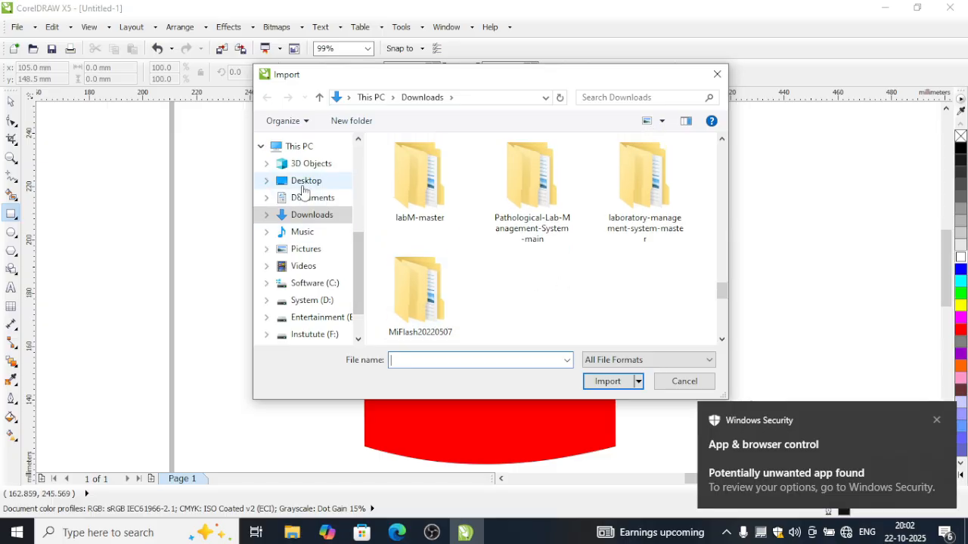
Step: Switch the import location to the Desktop and open the flower folder inside Images
{"action": "left_click", "coordinate": [306, 183]}
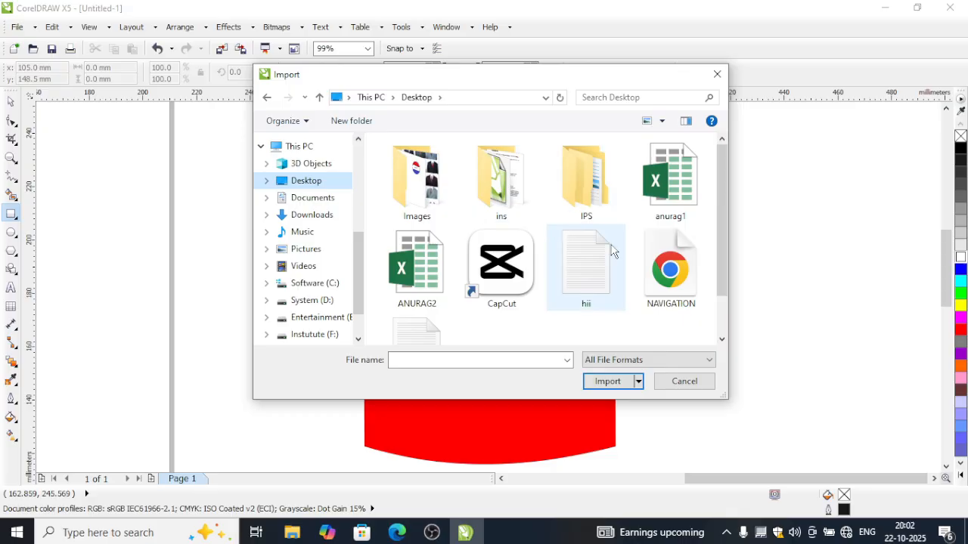
{"action": "scroll", "coordinate": [613, 253], "scroll_direction": "down", "scroll_amount": 1}
{"action": "scroll", "coordinate": [613, 261], "scroll_direction": "up", "scroll_amount": 1}
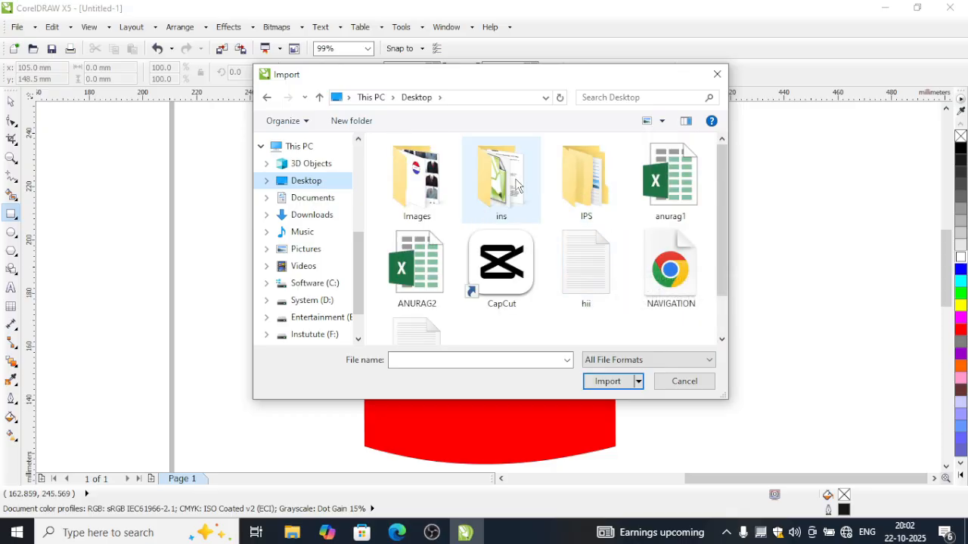
{"action": "double_click", "coordinate": [512, 185]}
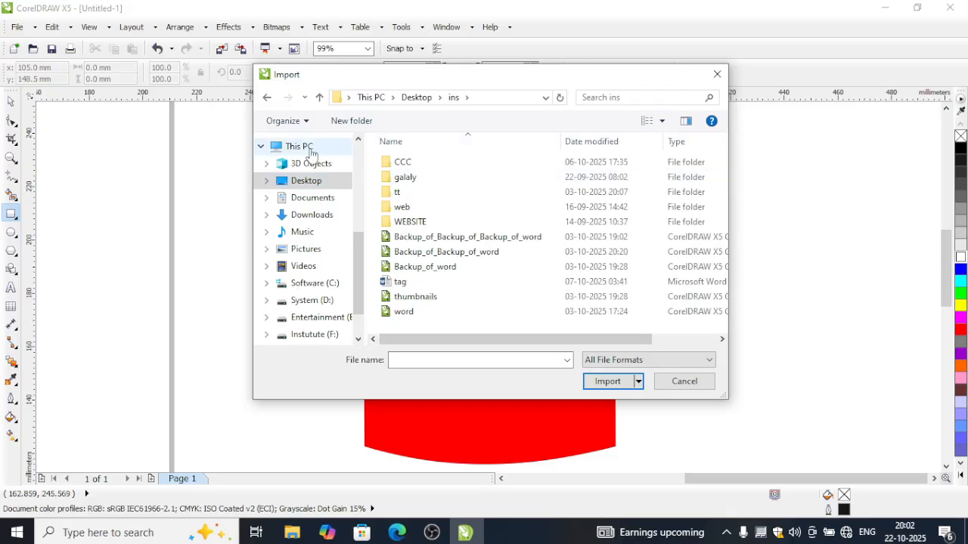
{"action": "left_click", "coordinate": [266, 96]}
{"action": "double_click", "coordinate": [393, 175]}
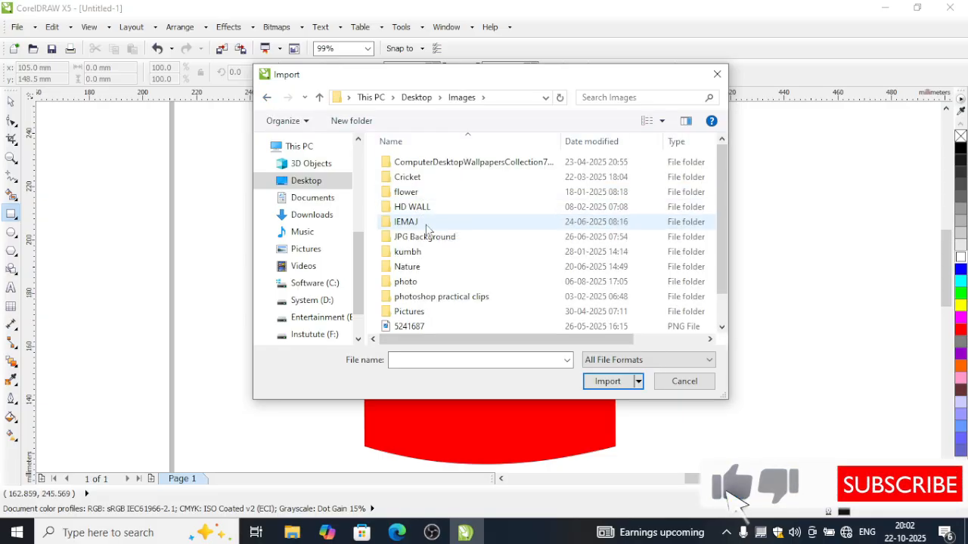
{"action": "left_click", "coordinate": [426, 216]}
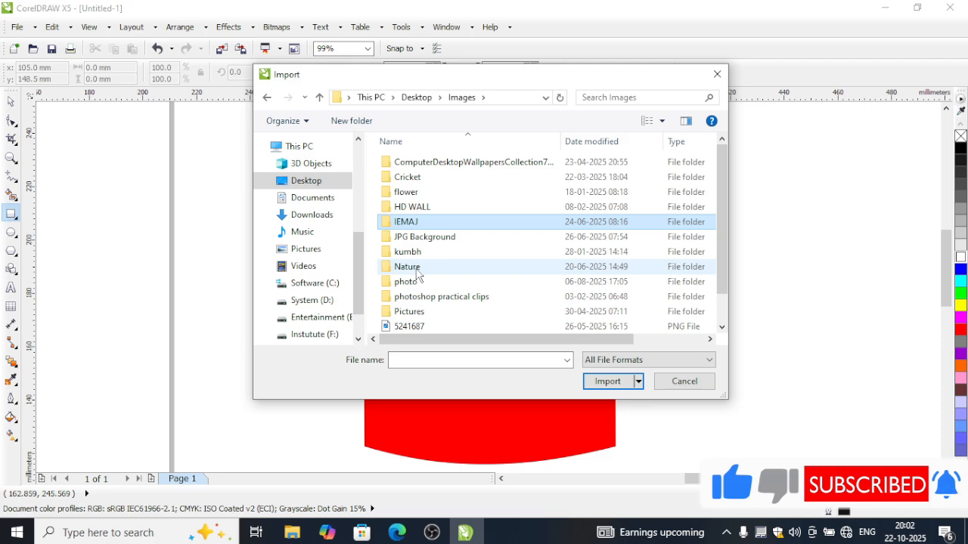
{"action": "double_click", "coordinate": [412, 194]}
Step: Import tulip-flowers_2560x1600_79960 at about 57 × 36 mm and place it on the shirt, overlapping the white rectangle's lower part
{"action": "scroll", "coordinate": [592, 239], "scroll_direction": "down", "scroll_amount": 1}
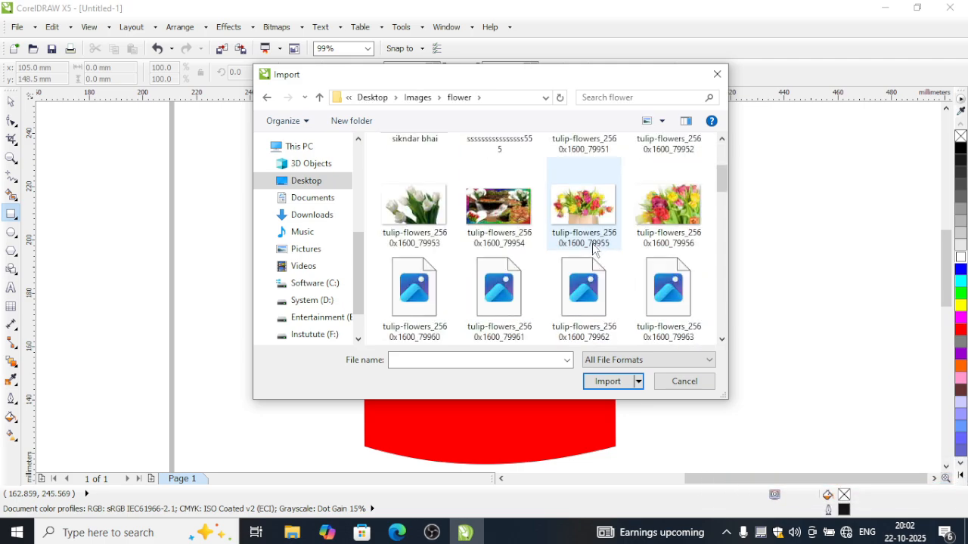
{"action": "scroll", "coordinate": [648, 244], "scroll_direction": "down", "scroll_amount": 1}
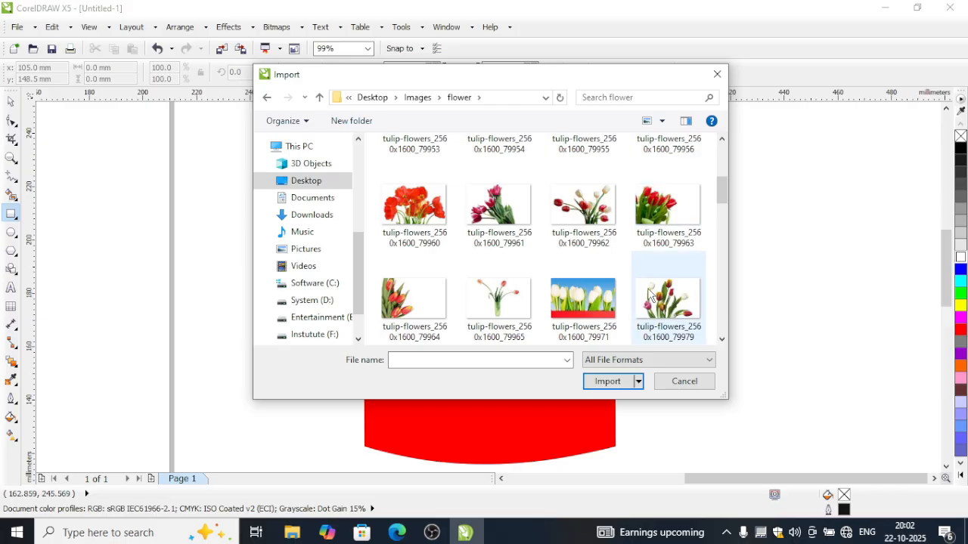
{"action": "left_click", "coordinate": [416, 208]}
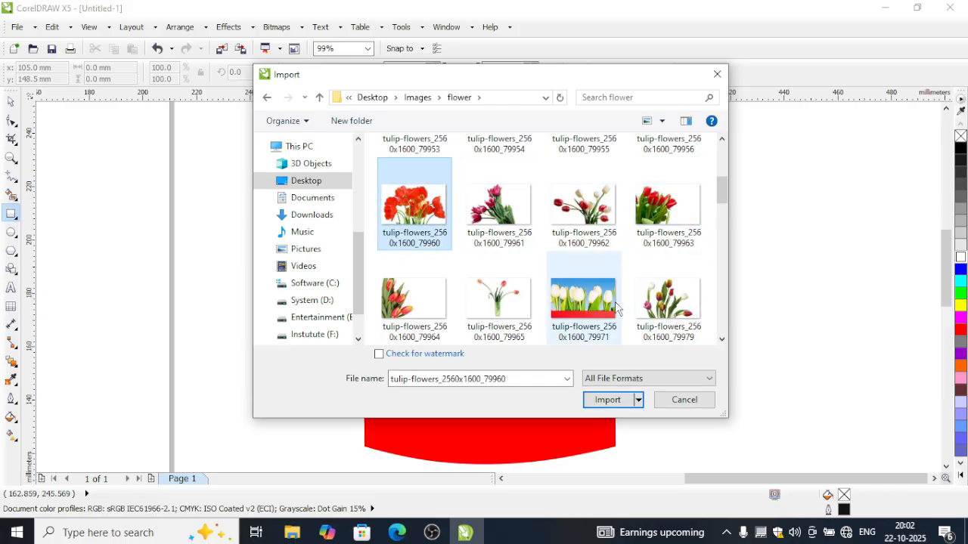
{"action": "left_click", "coordinate": [605, 400]}
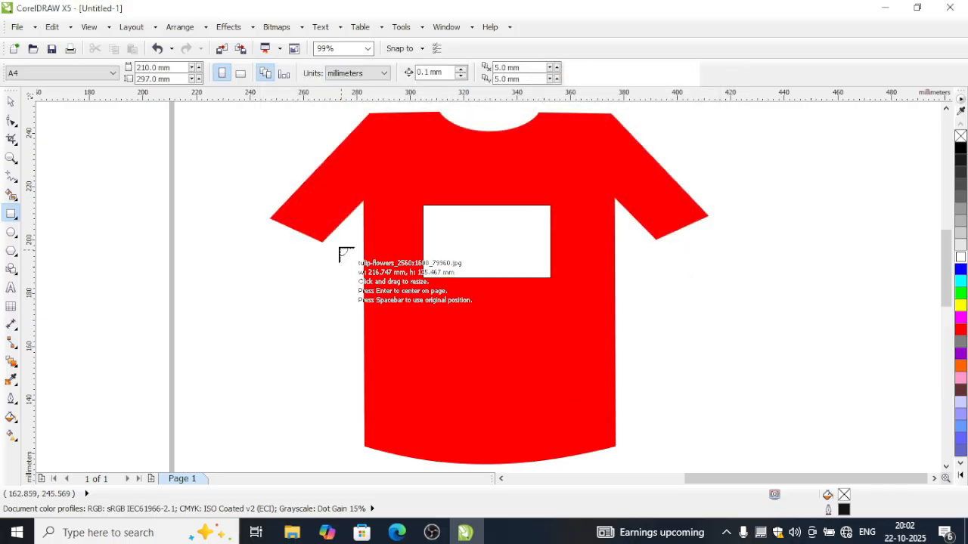
{"action": "left_click_drag", "start_coordinate": [326, 214], "coordinate": [487, 318]}
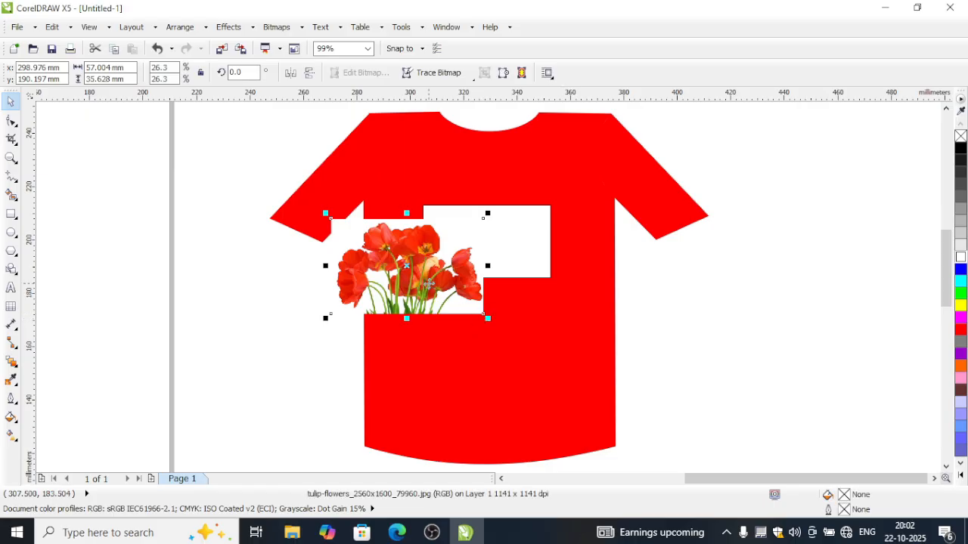
{"action": "left_click_drag", "start_coordinate": [428, 283], "coordinate": [532, 331]}
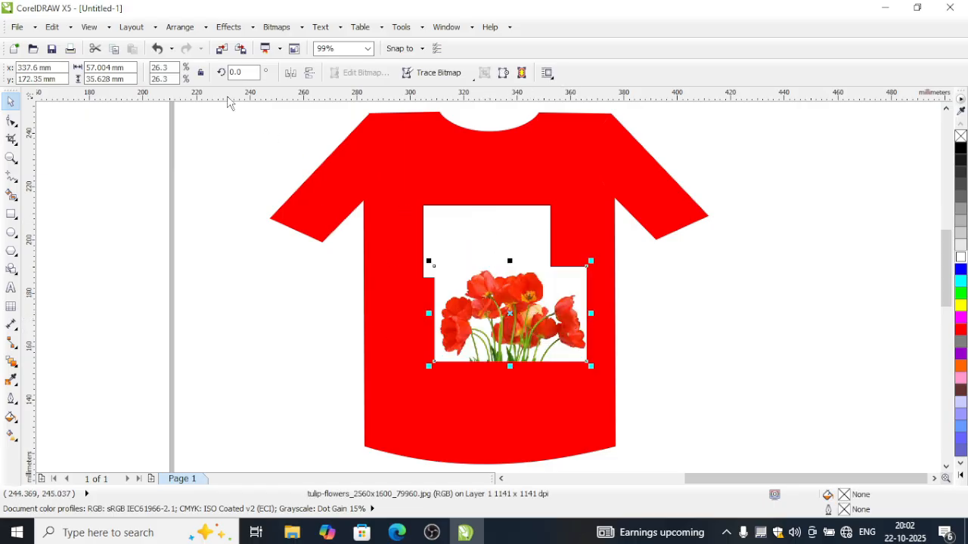
Step: PowerClip the tulip image inside the white chest rectangle
{"action": "left_click", "coordinate": [237, 34]}
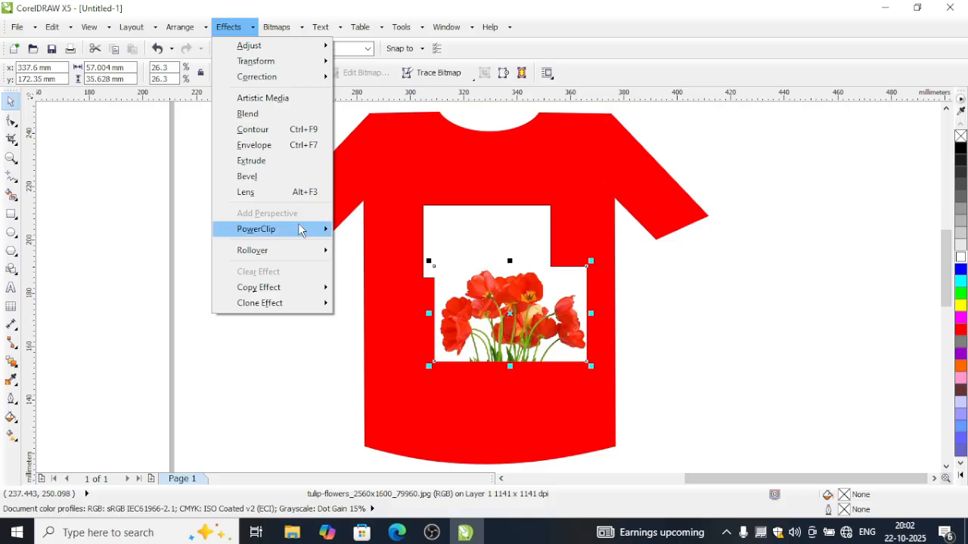
{"action": "mouse_move", "coordinate": [299, 230]}
{"action": "left_click", "coordinate": [367, 232]}
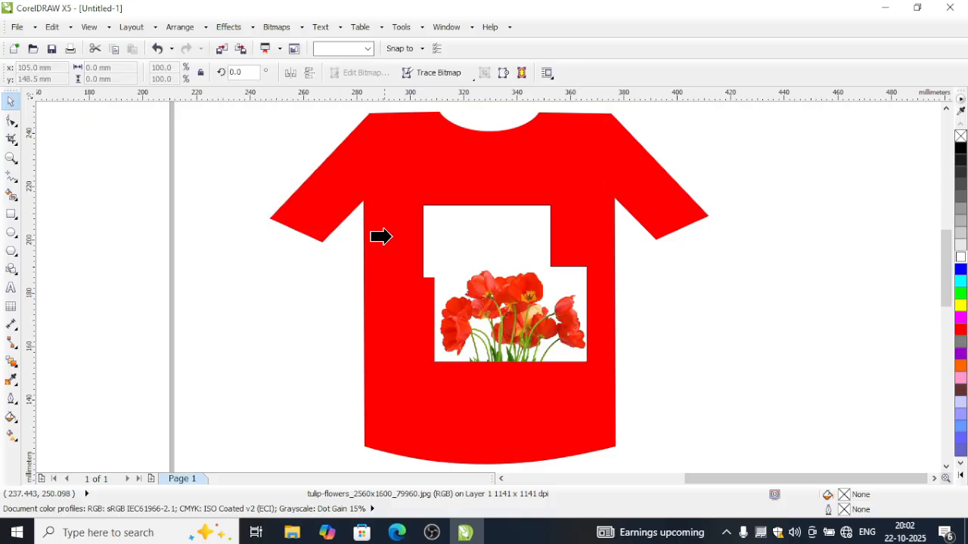
{"action": "left_click", "coordinate": [437, 235]}
Step: Edit the PowerClip contents, scaling the tulip image to about 52 × 32 mm and centring it over the rectangle frame
{"action": "right_click", "coordinate": [454, 235]}
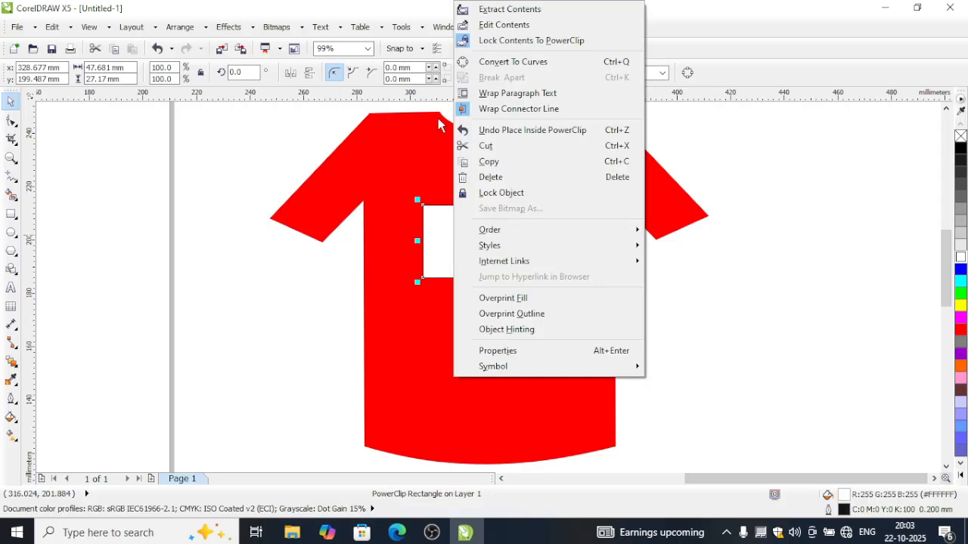
{"action": "left_click", "coordinate": [507, 24]}
{"action": "left_click", "coordinate": [528, 332]}
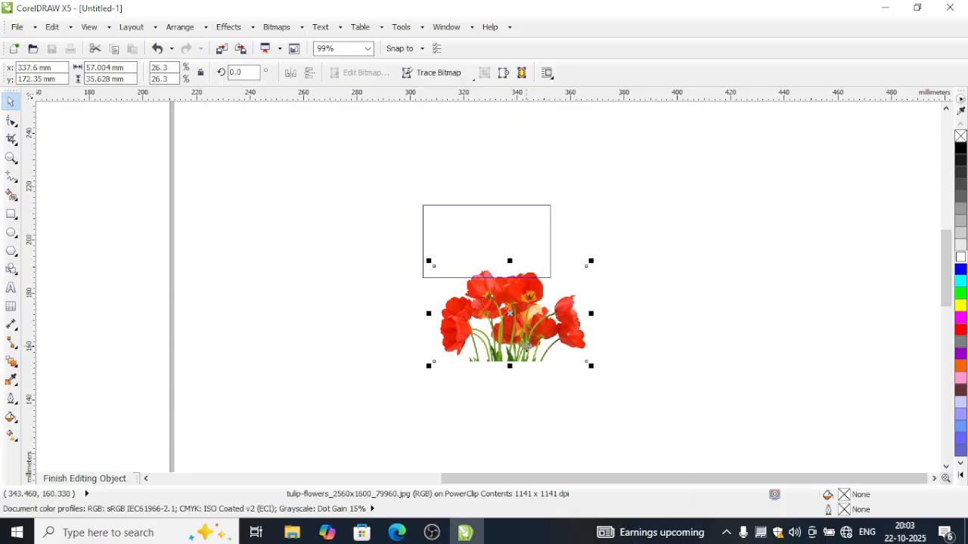
{"action": "left_click_drag", "start_coordinate": [527, 332], "coordinate": [505, 292]}
{"action": "left_click_drag", "start_coordinate": [571, 301], "coordinate": [555, 294]}
{"action": "left_click_drag", "start_coordinate": [509, 263], "coordinate": [514, 263]}
{"action": "right_click", "coordinate": [506, 245]}
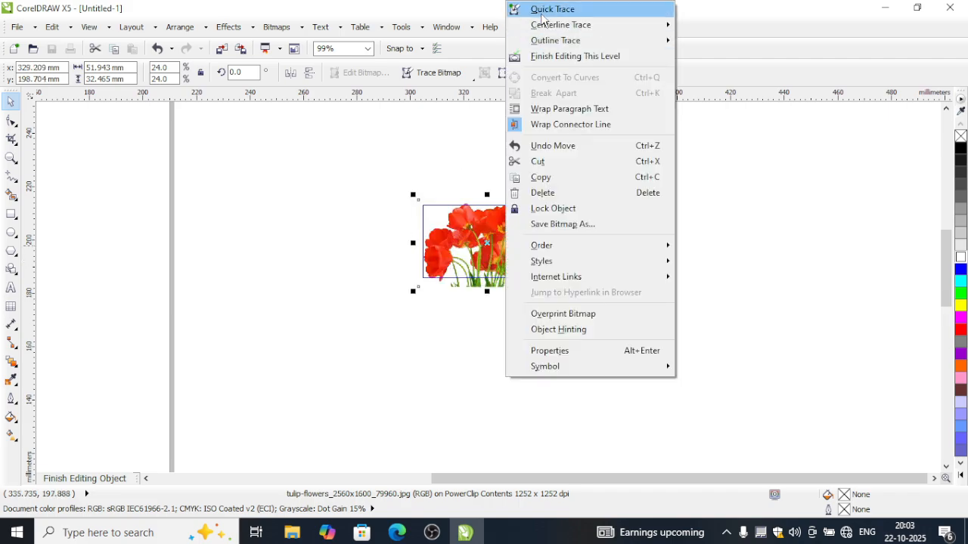